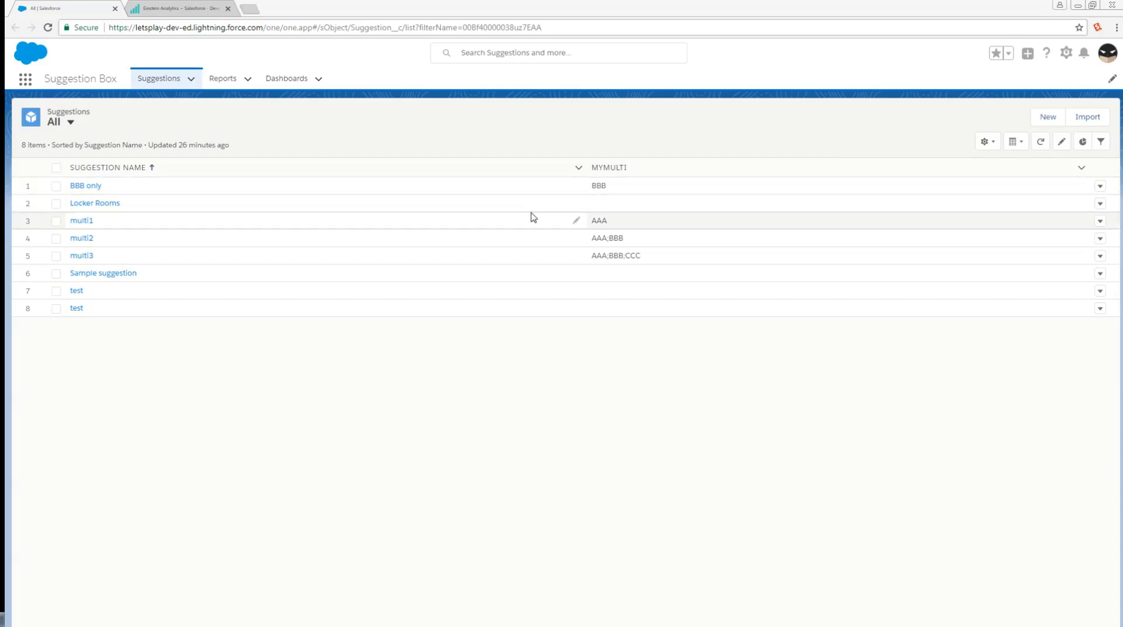
Open the BBB only suggestion record in a separate browser tab and view its embedded myMulti before dashboard.
right_click(86, 186)
click(144, 191)
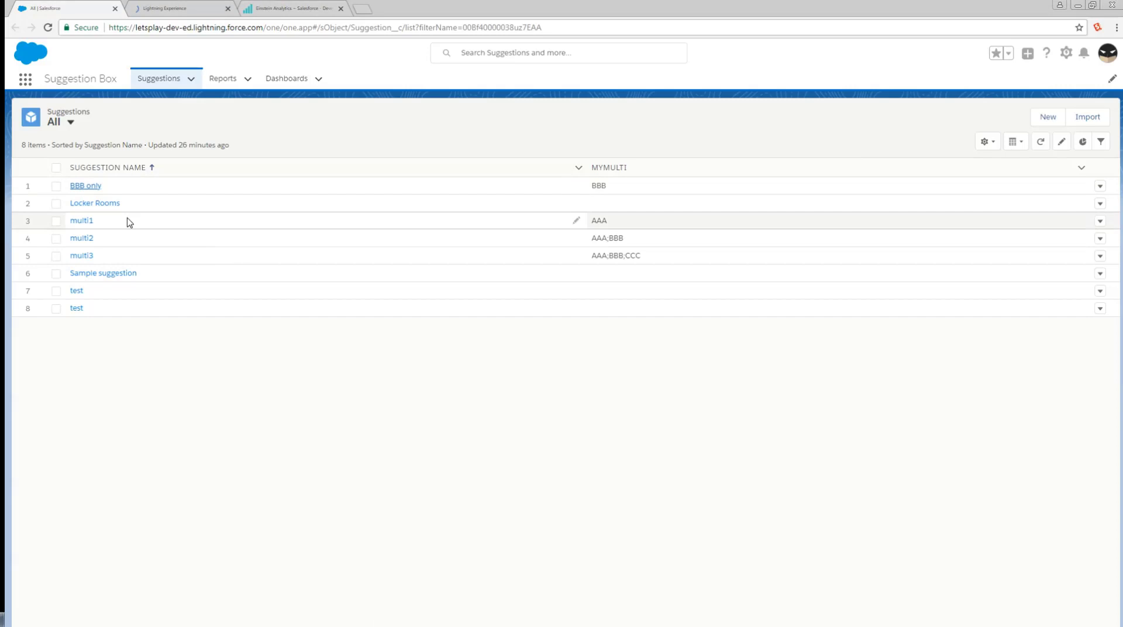
click(182, 12)
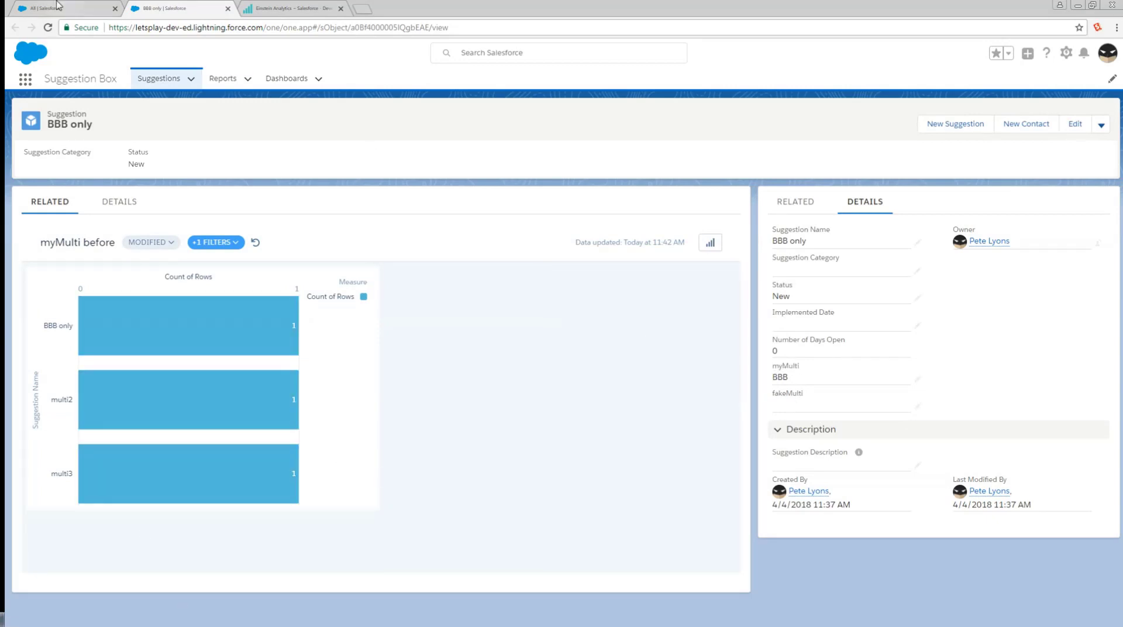
Open the multi2 suggestion record from the suggestions list in a separate browser tab and view its embedded dashboard.
click(57, 7)
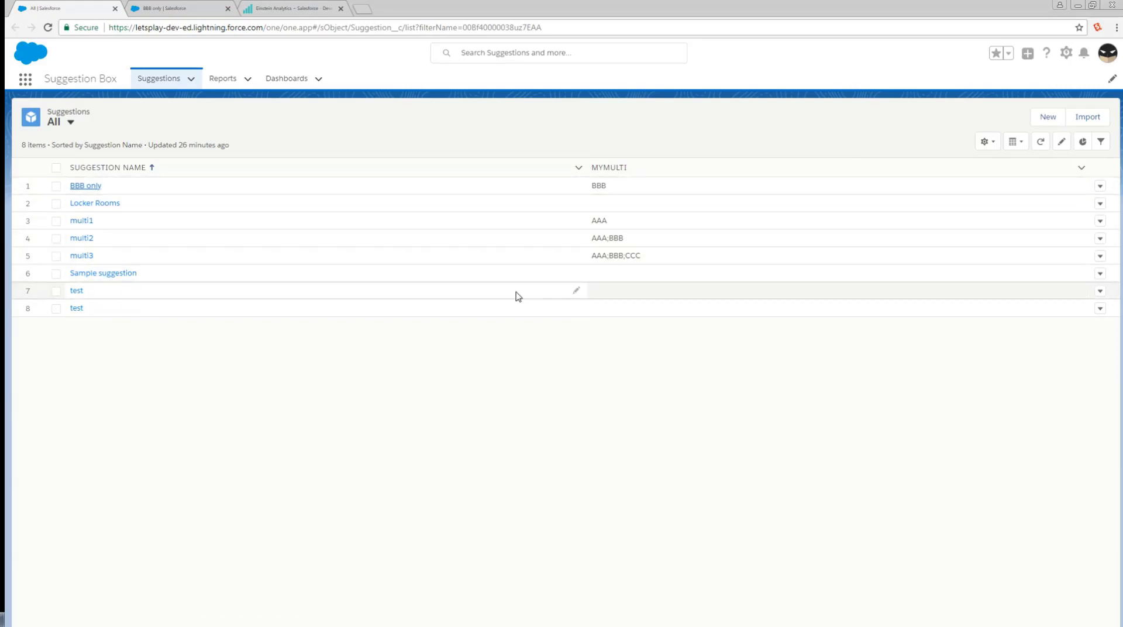
right_click(87, 239)
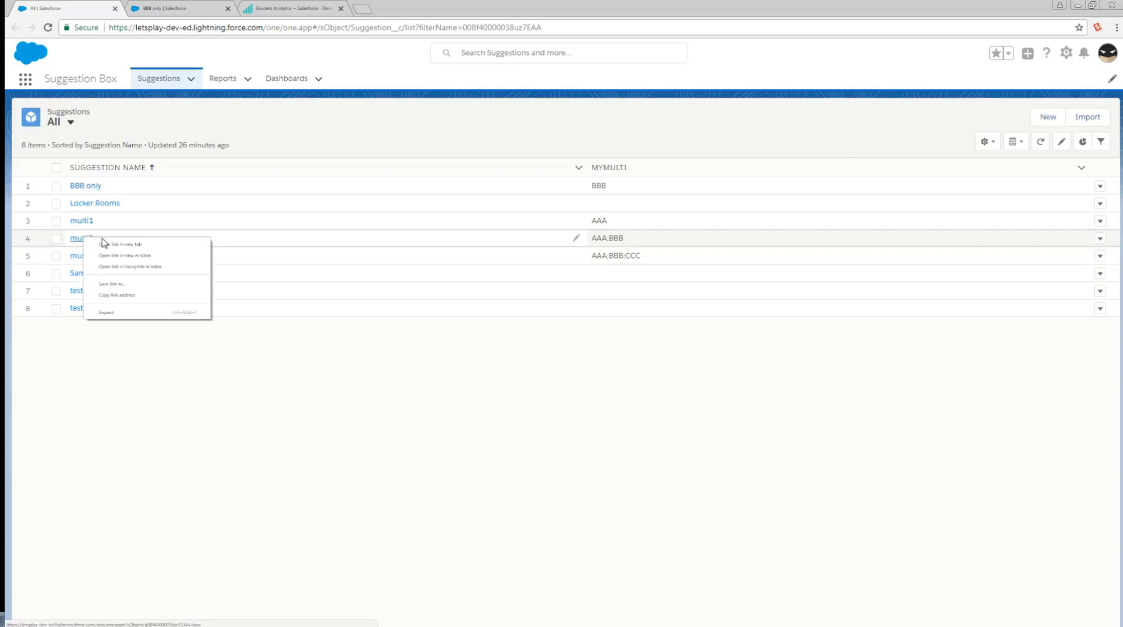
click(142, 246)
click(282, 7)
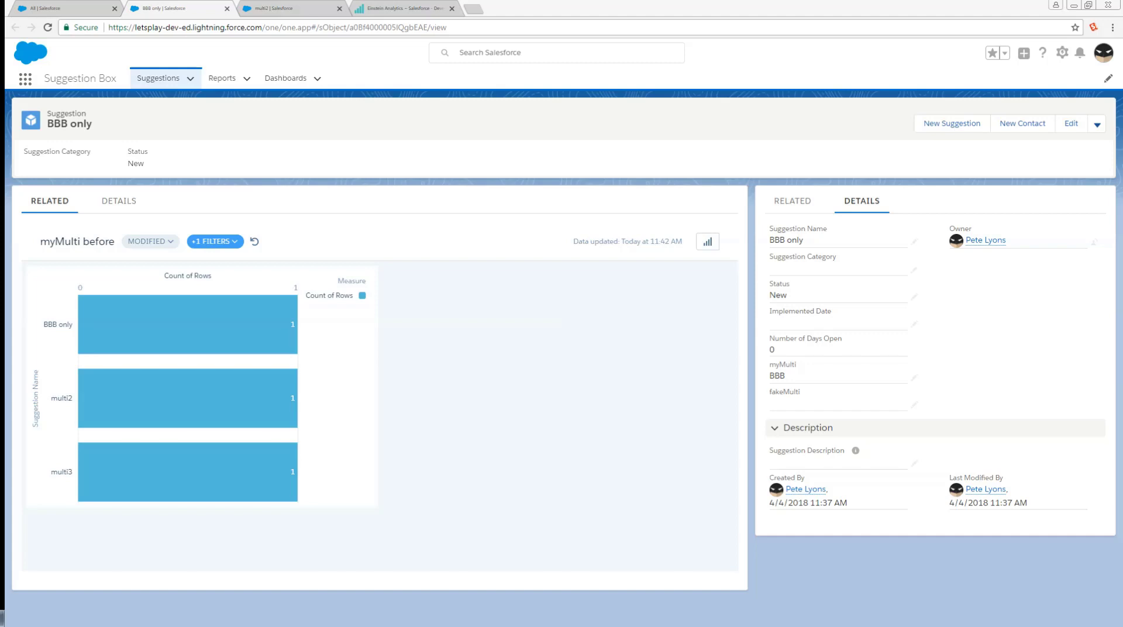
click(273, 8)
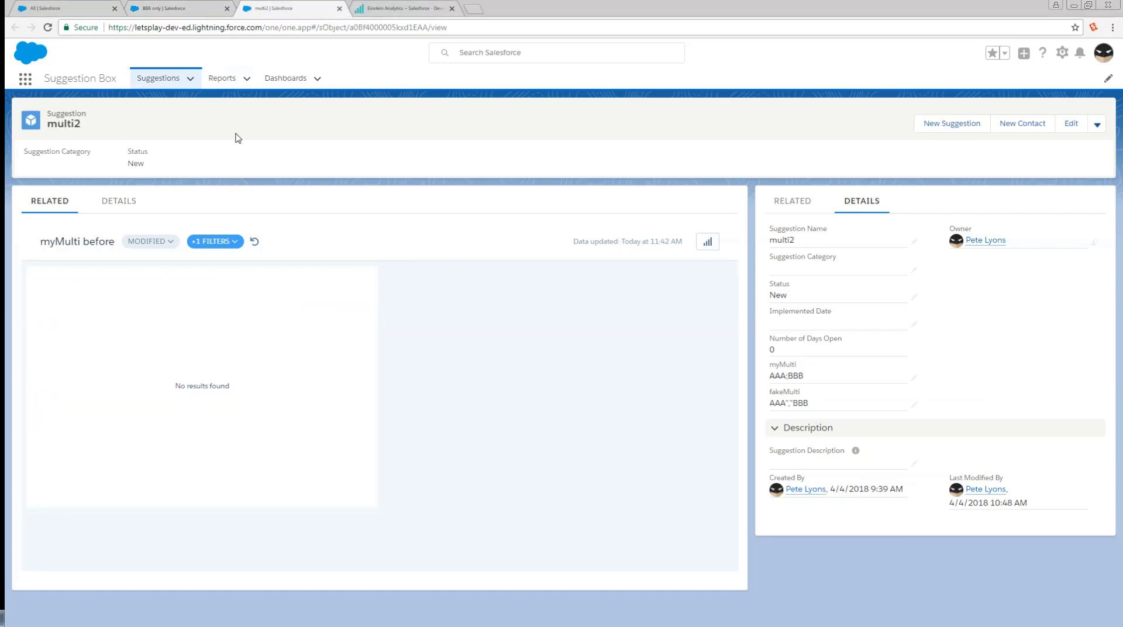
Explore the BBB only record's chart as a lens and examine the myMulti__c filter in its JSON.
click(175, 9)
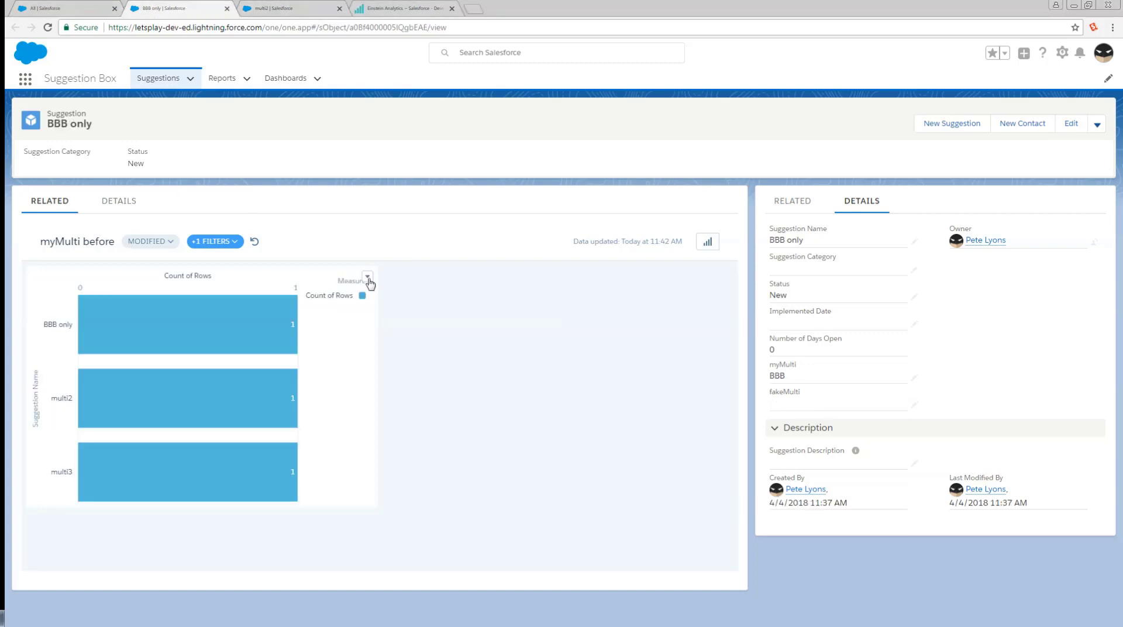
click(366, 276)
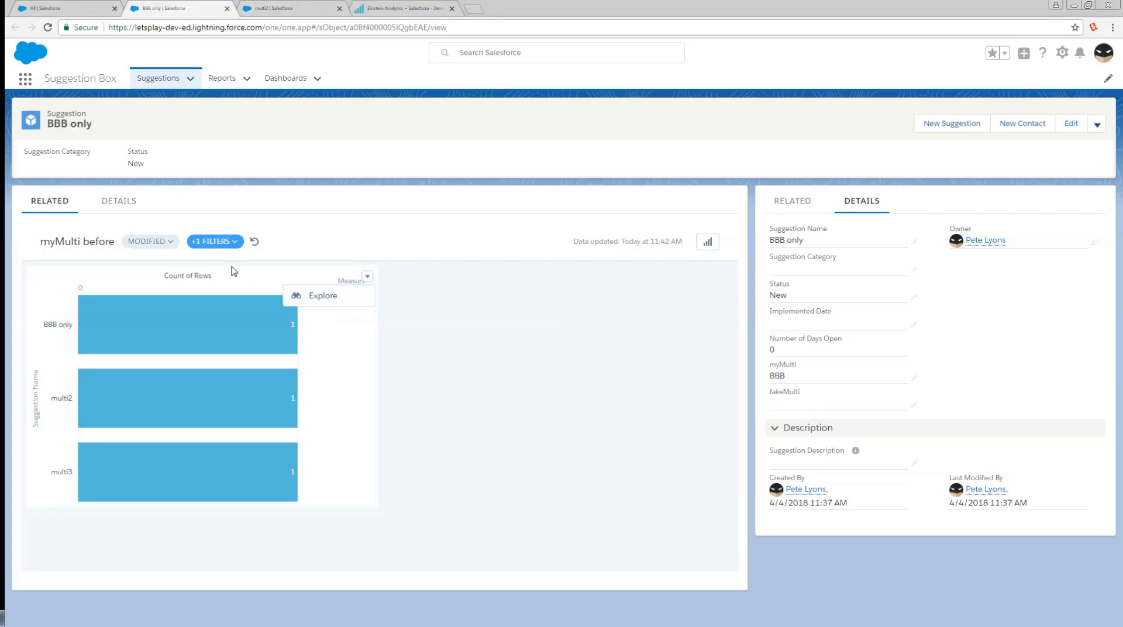
click(316, 301)
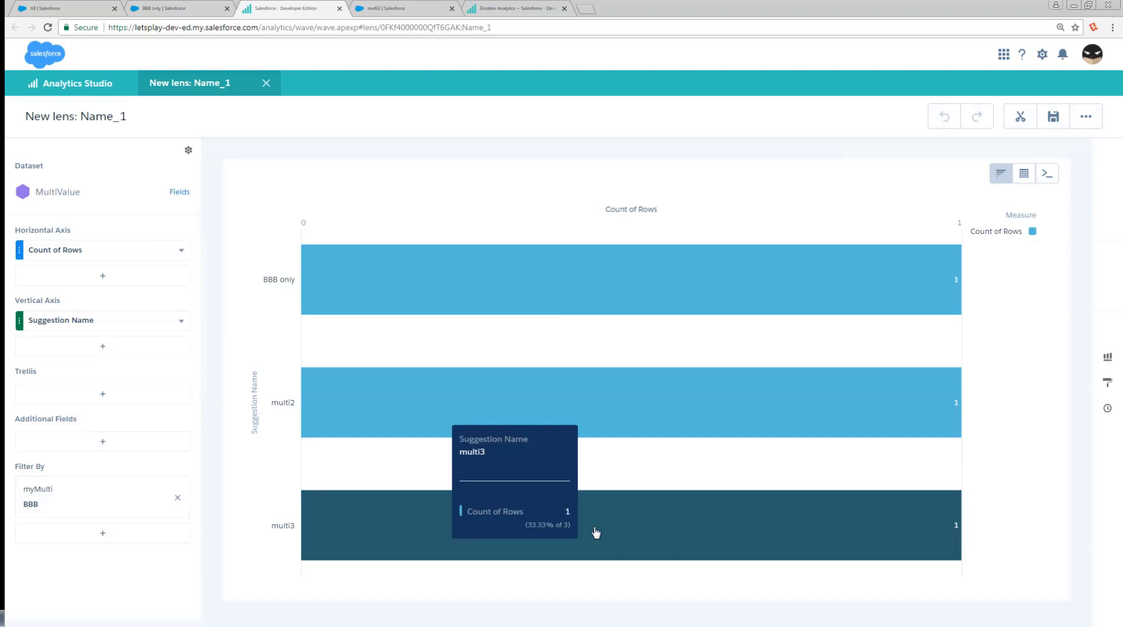
key(ctrl+e)
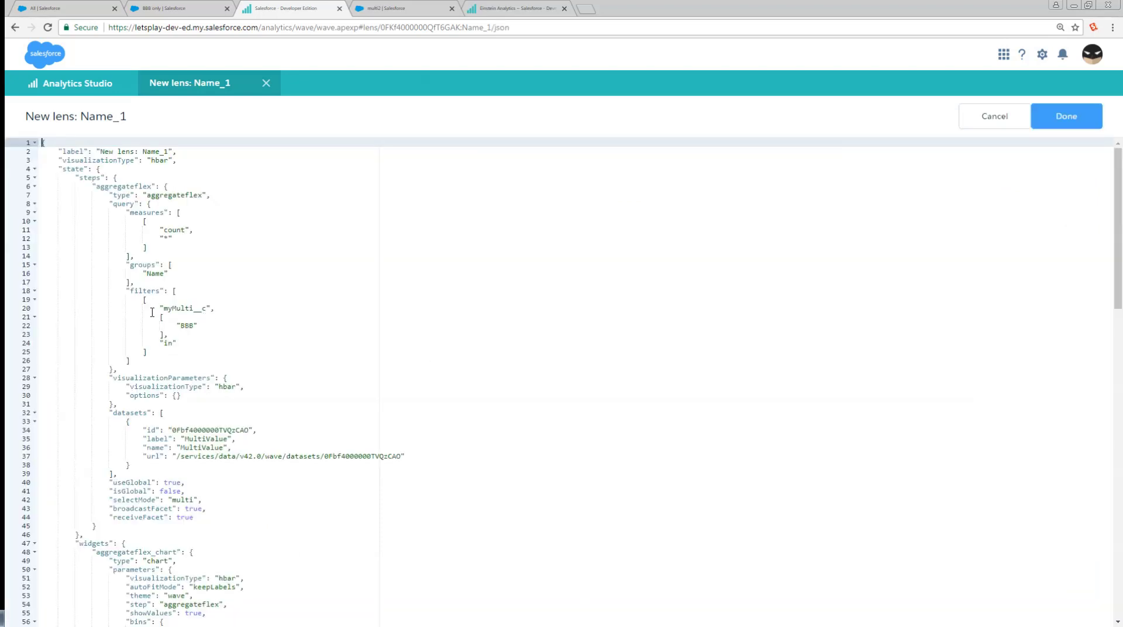
click(152, 308)
drag(157, 318, 164, 335)
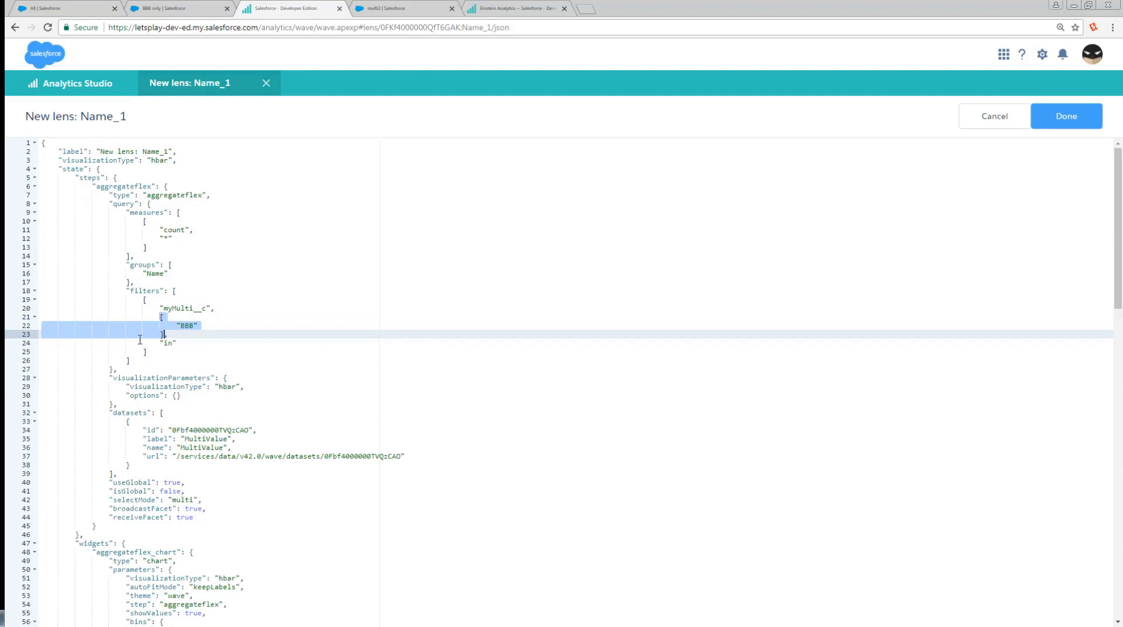
click(209, 320)
Explore the multi2 record's chart as a lens and examine the myMulti__c filter value in its JSON.
click(409, 8)
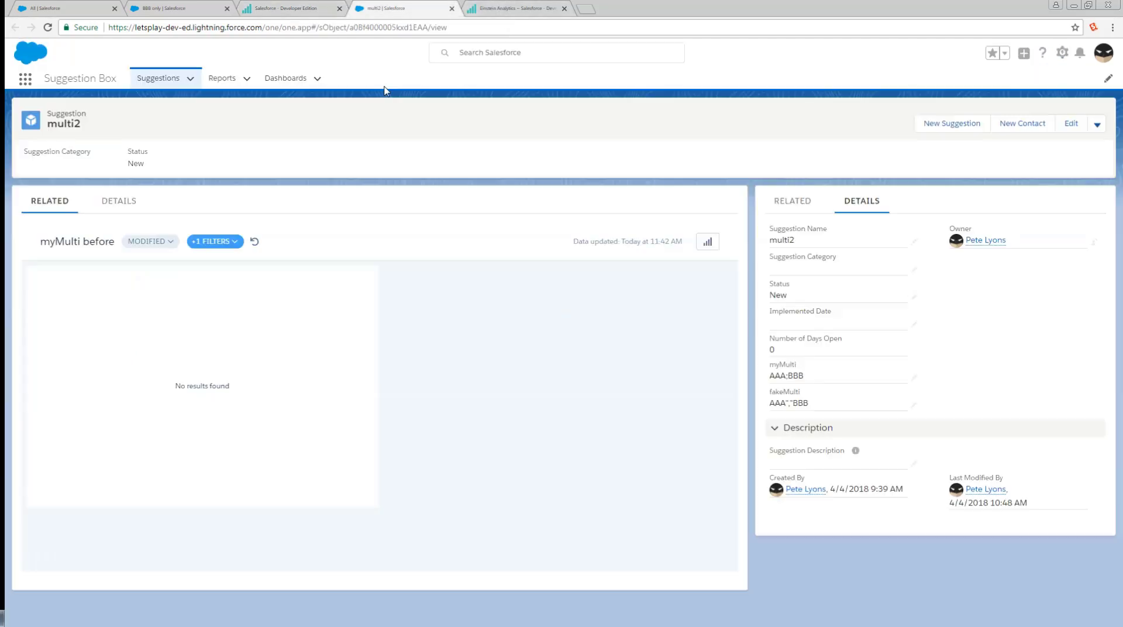
click(366, 281)
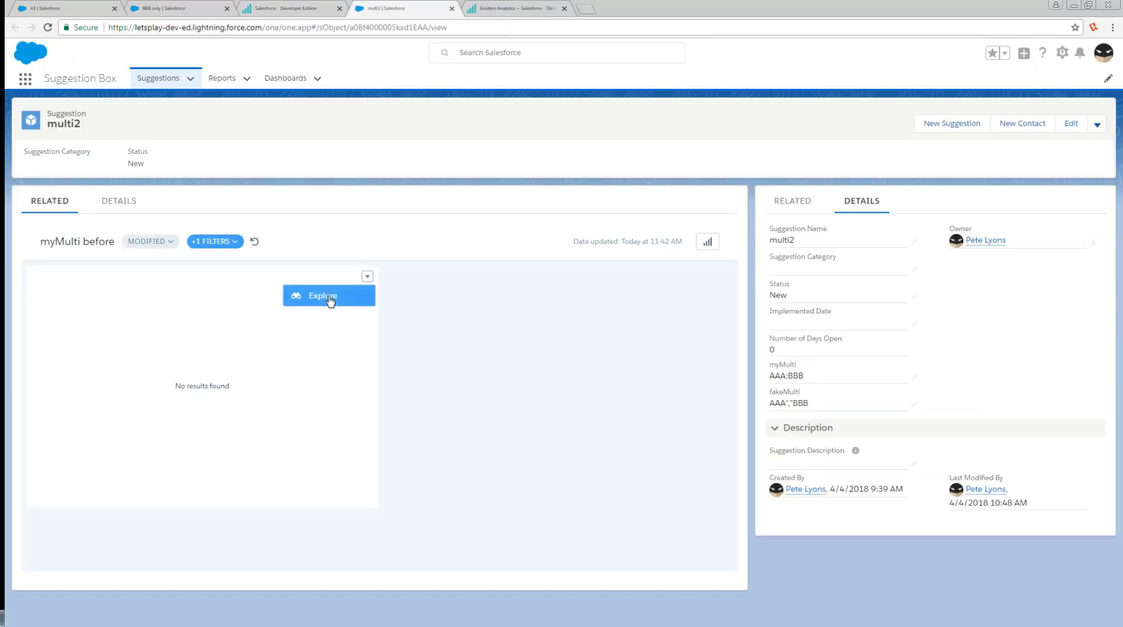
click(328, 301)
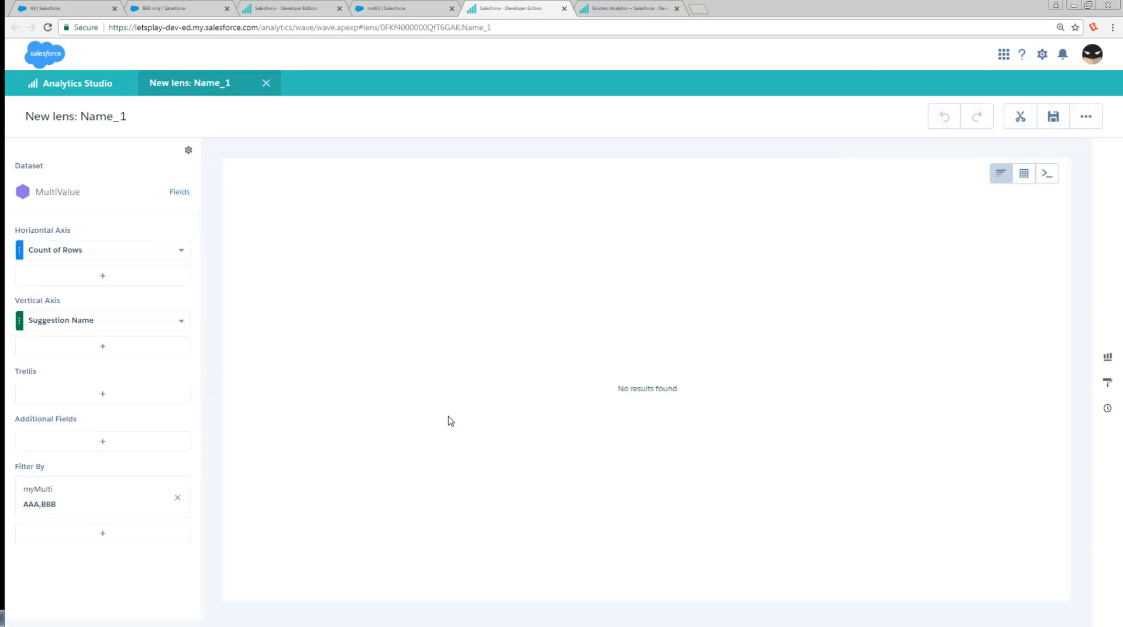
key(ctrl+e)
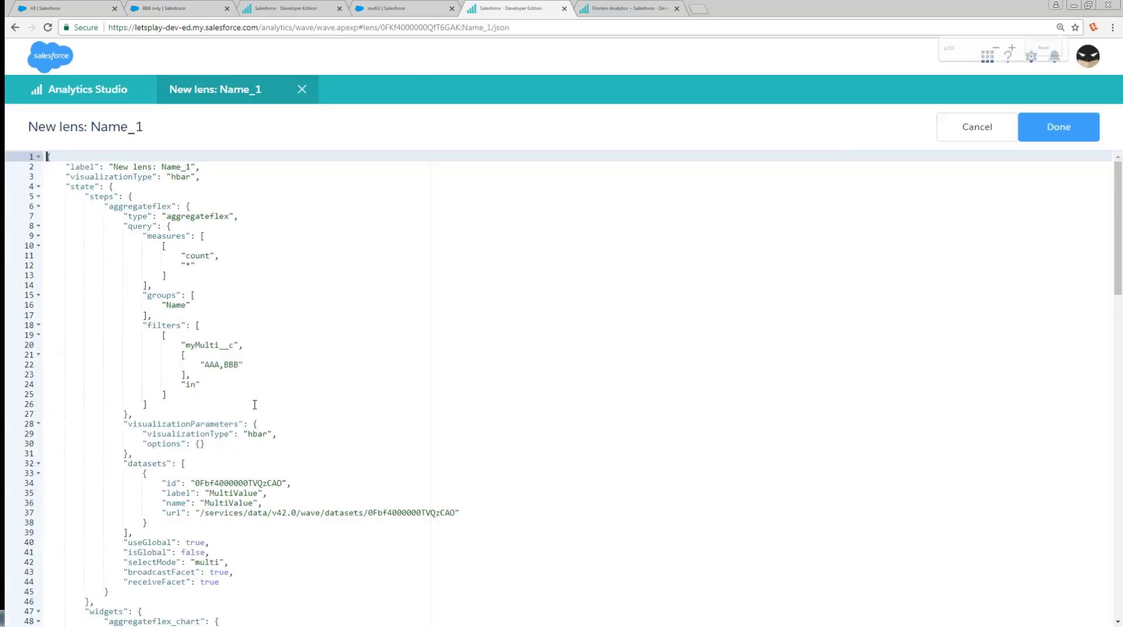
key(ctrl+plus)
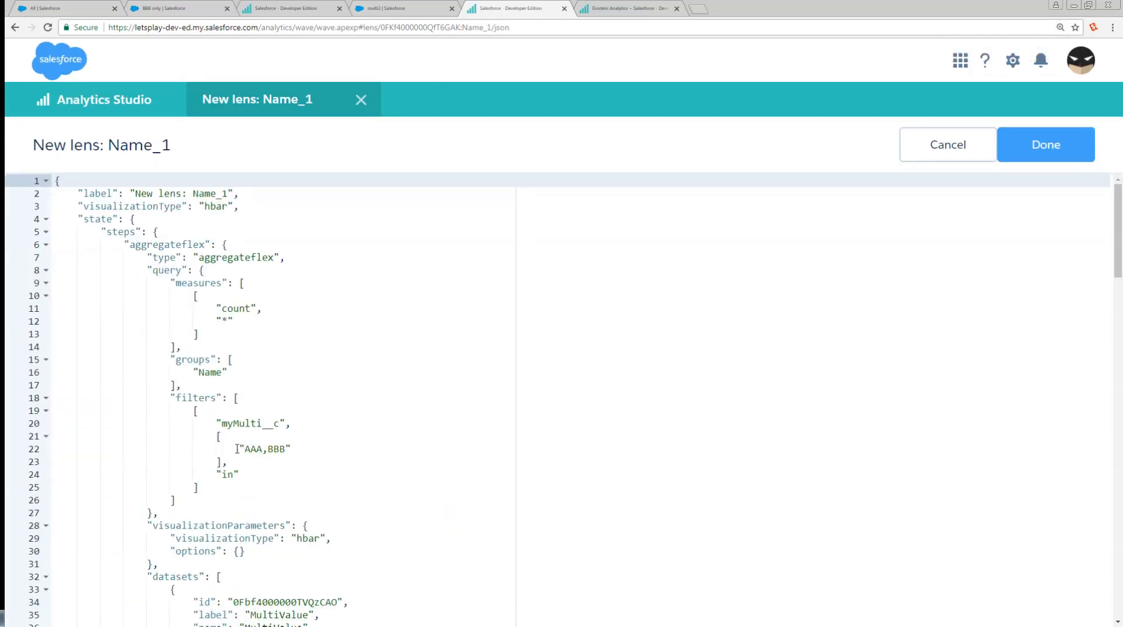
drag(235, 448, 303, 449)
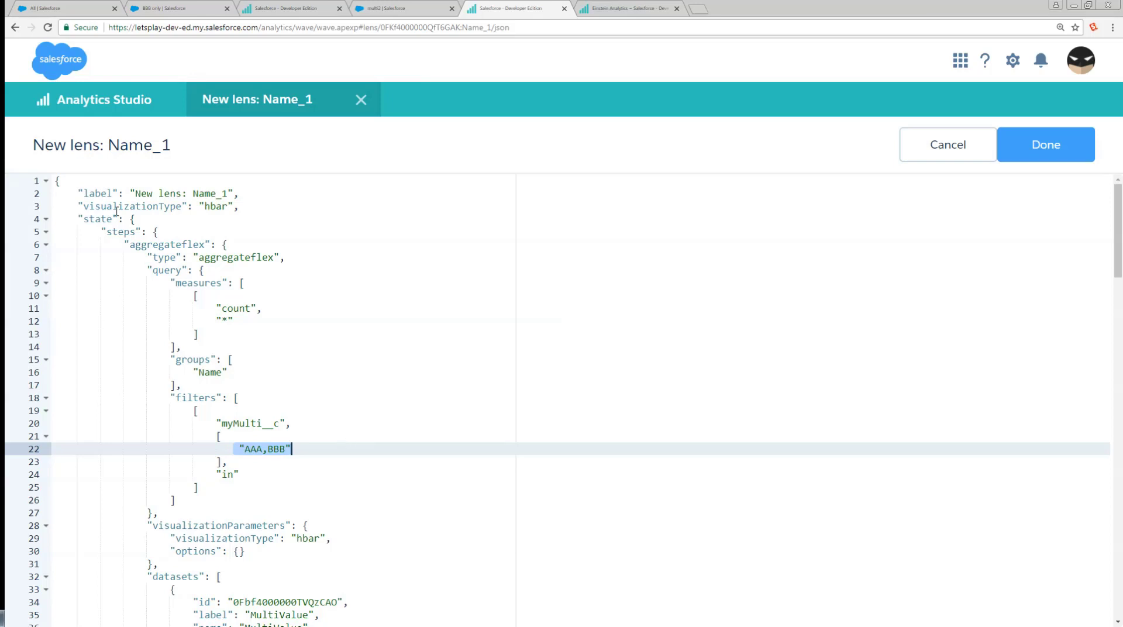
Add AAA alongside BBB in the myMulti filter of the lens explored from the BBB only record.
click(290, 7)
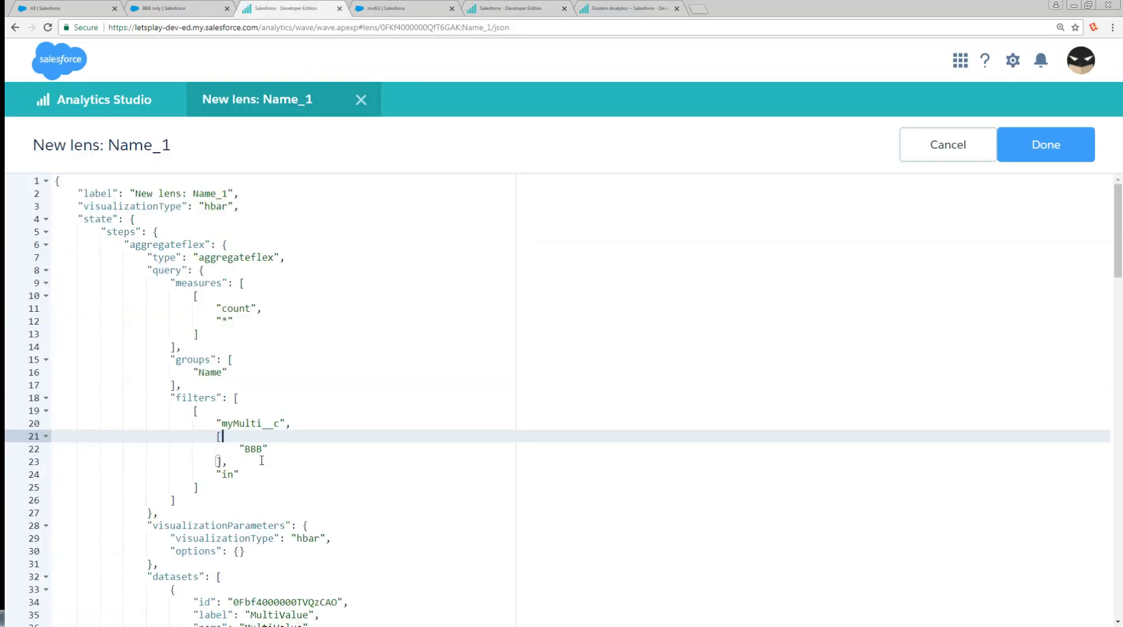
click(1044, 144)
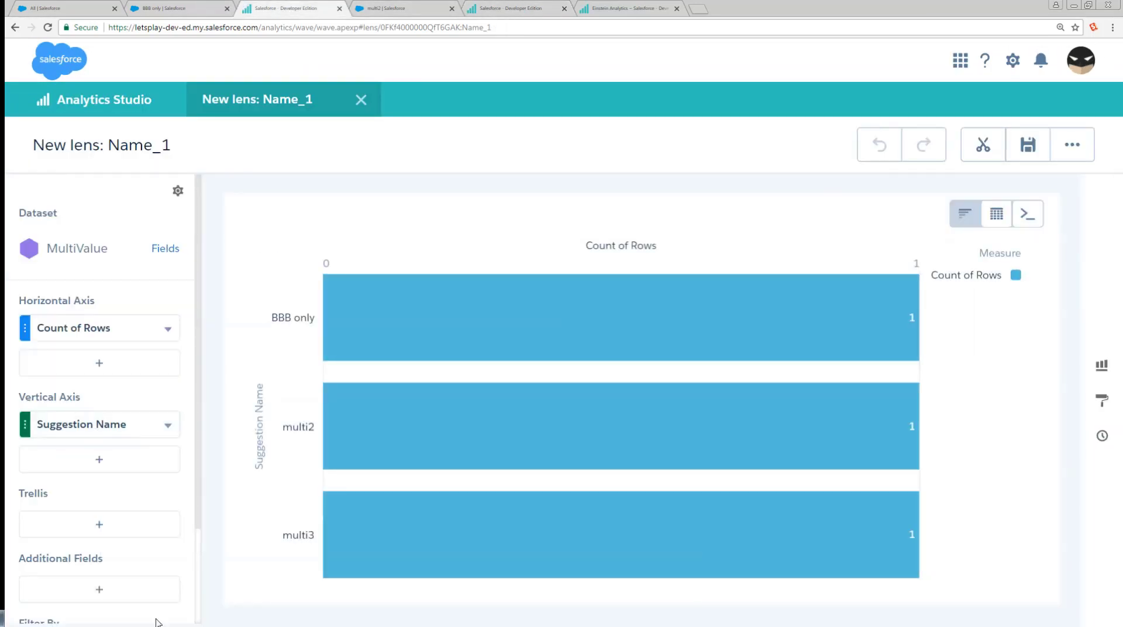
scroll(134, 481, down, 2)
click(108, 553)
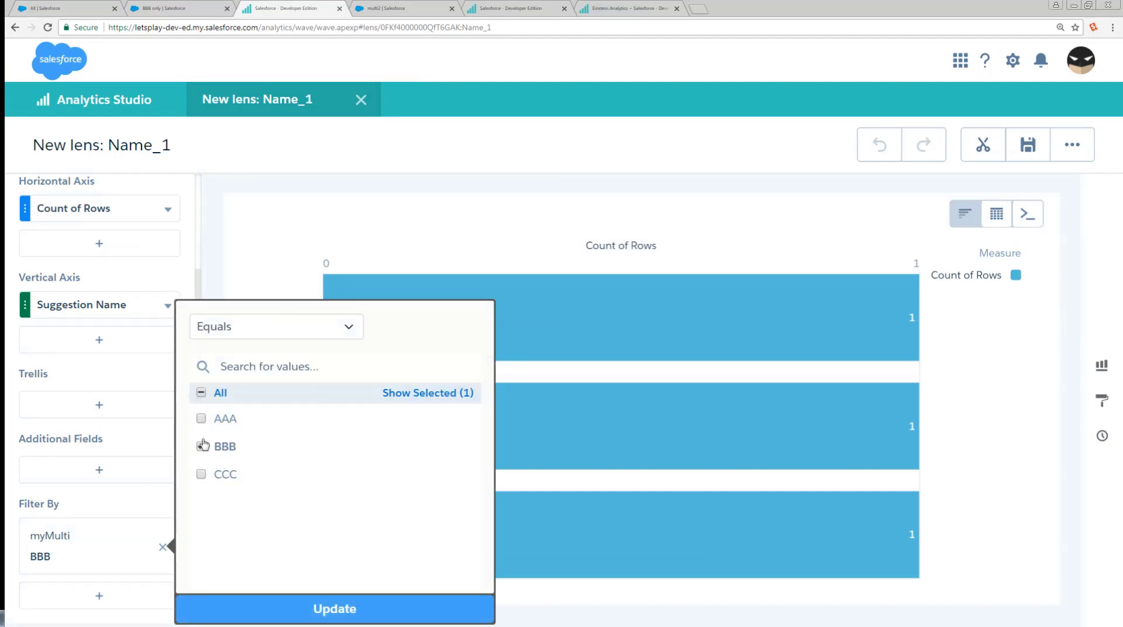
click(201, 418)
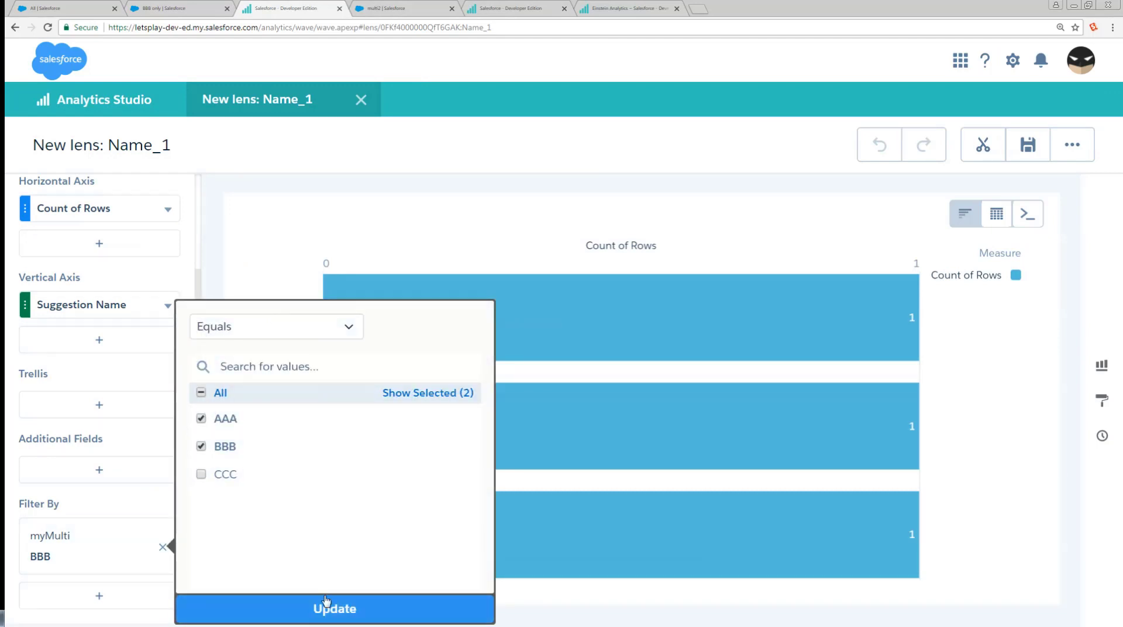
click(328, 608)
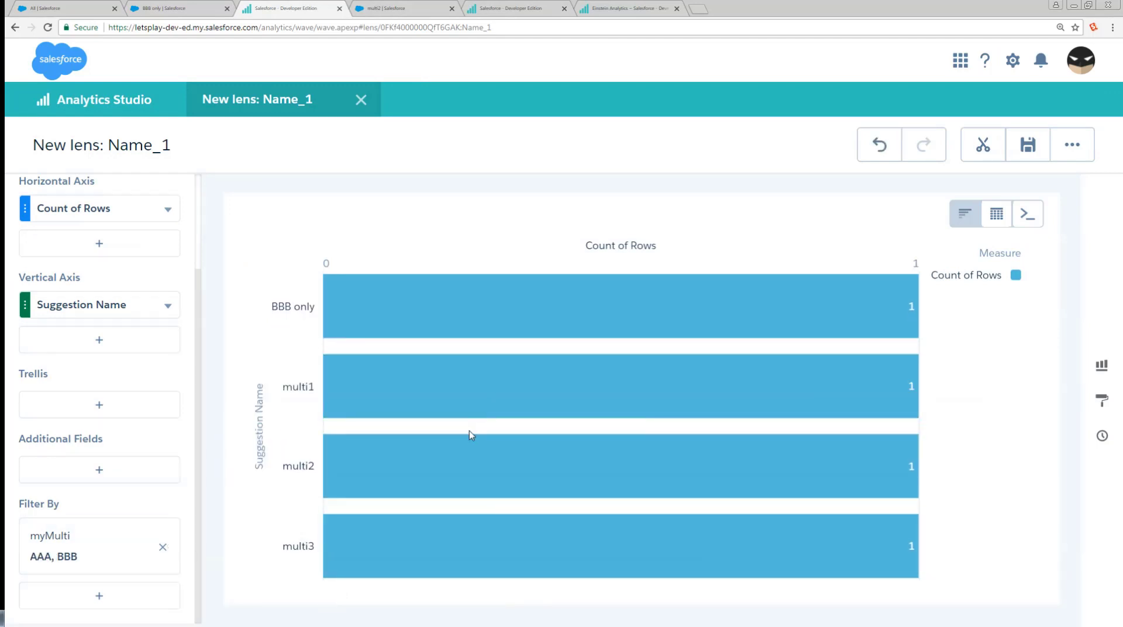
Compare the myMulti__c filter syntax in the JSON of the two open lenses.
key(ctrl+e)
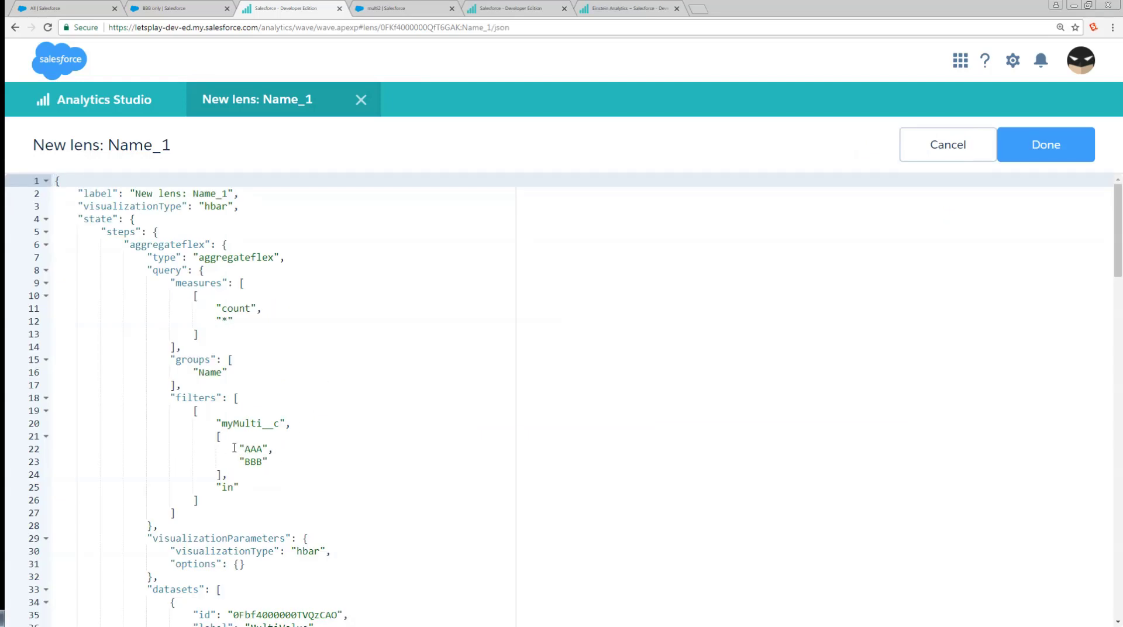
click(522, 6)
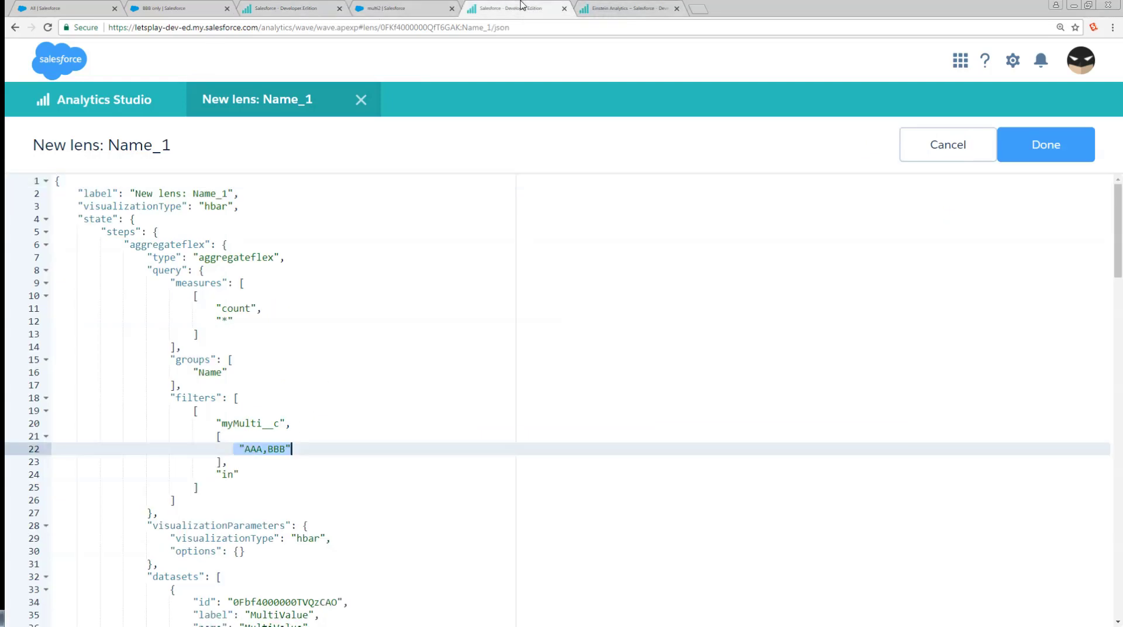
click(309, 6)
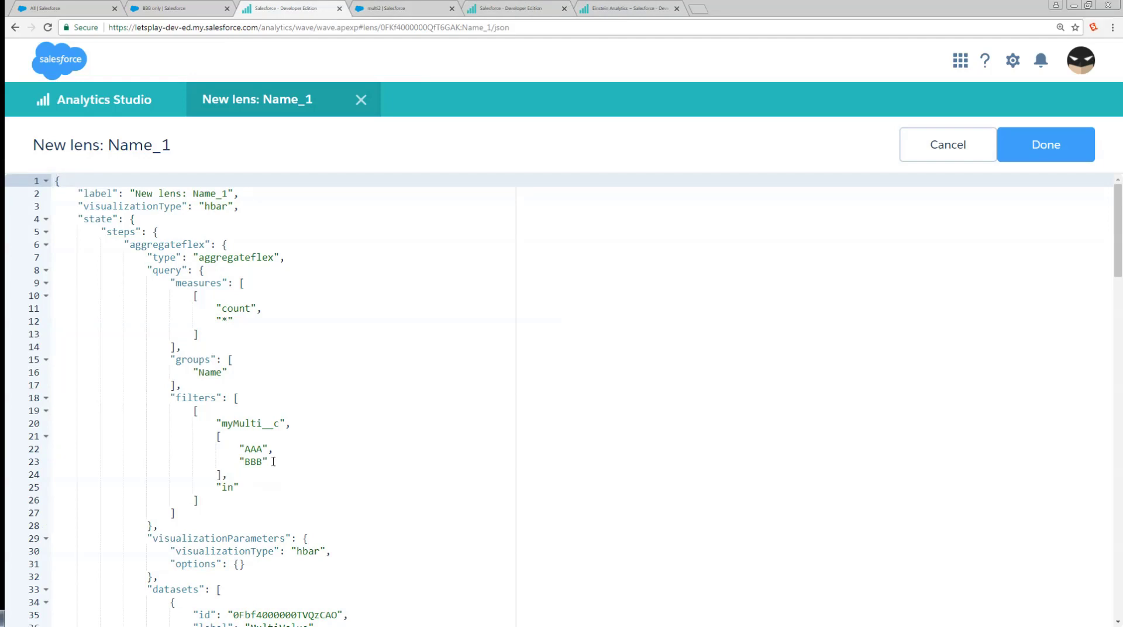
click(493, 10)
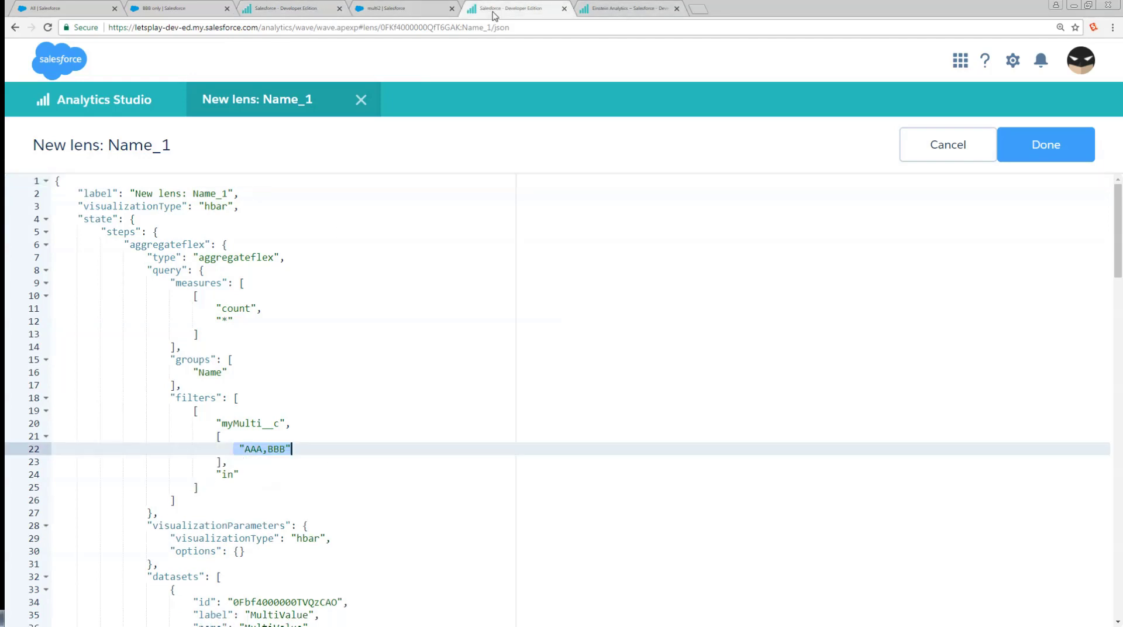
Split the multi2 lens's myMulti__c filter value into "AAA","BBB" in the JSON and apply the change.
click(258, 448)
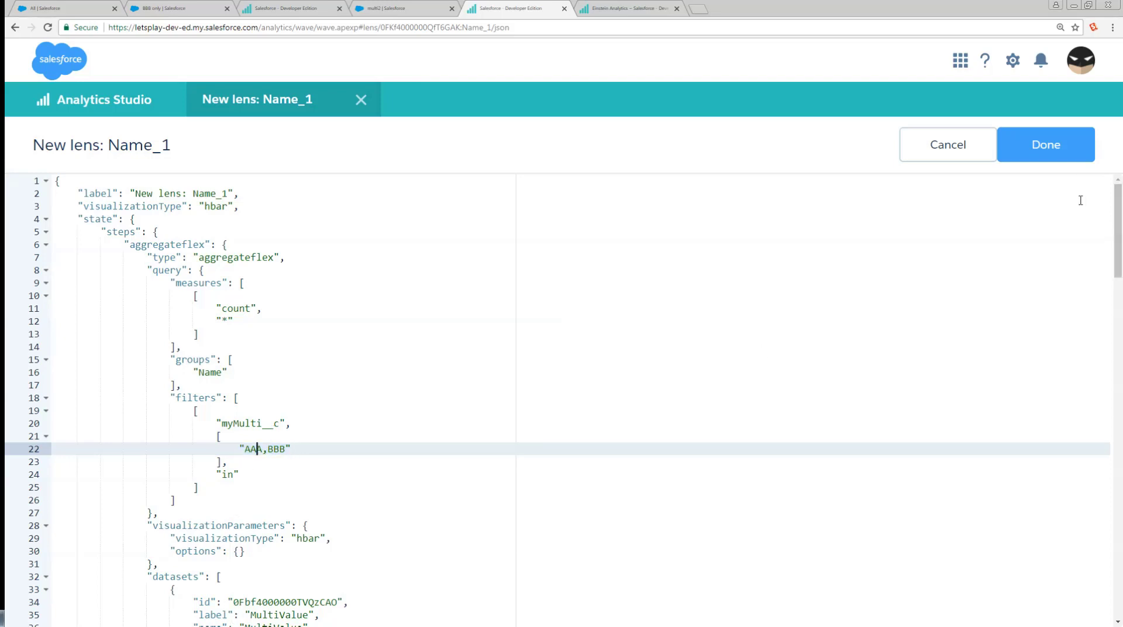
click(1063, 153)
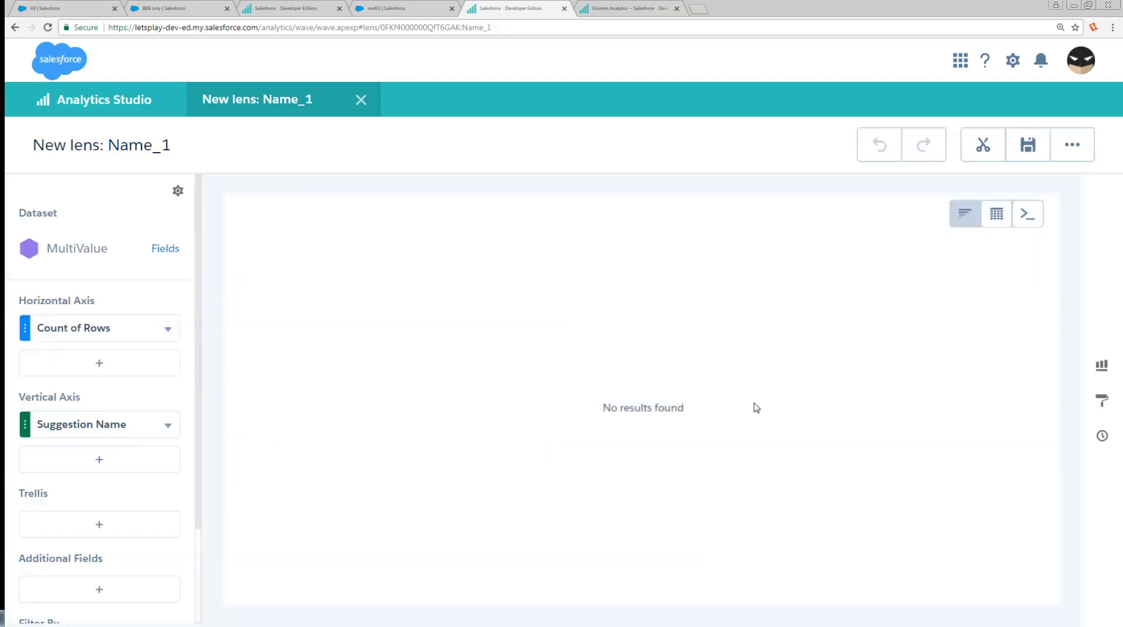
key(ctrl+e)
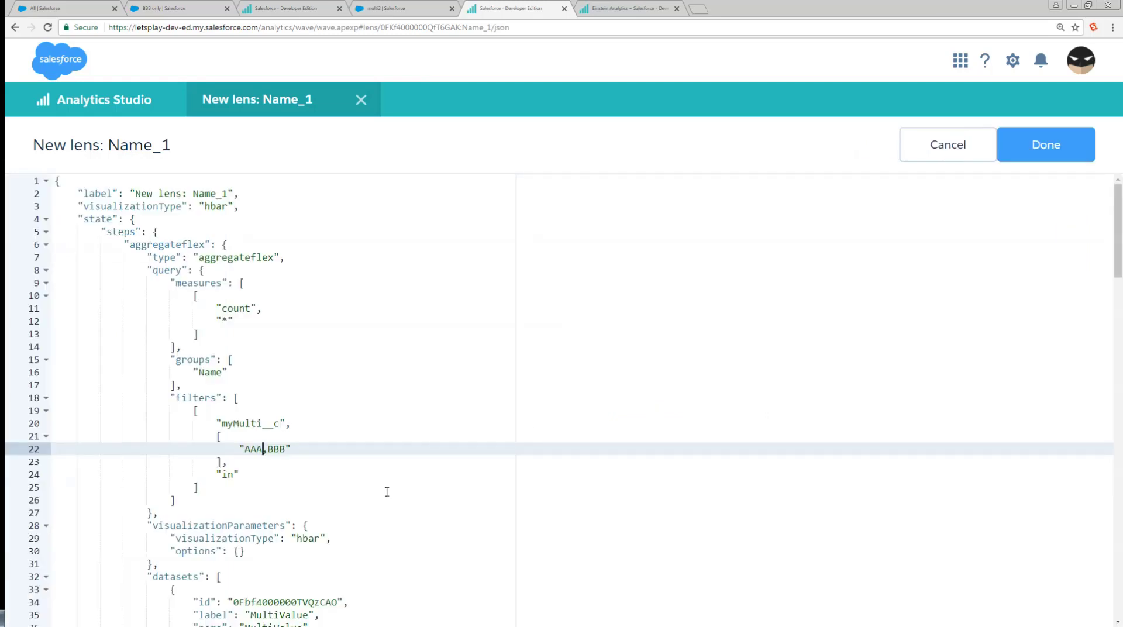
text(")
key(Right)
text(")
click(1023, 145)
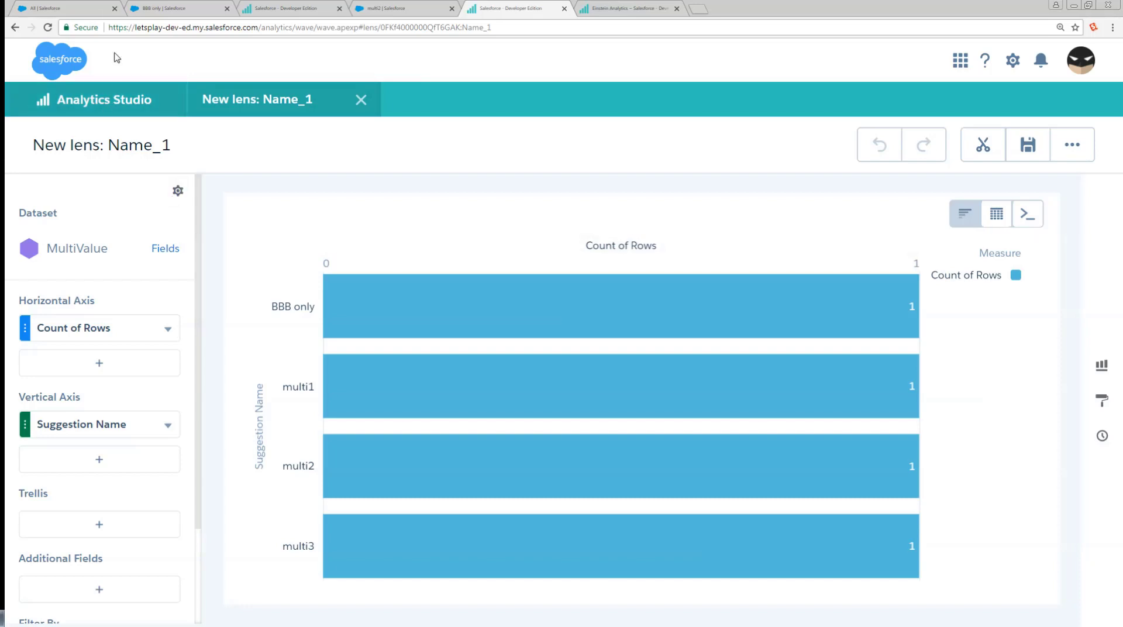
Edit the BBB only suggestion record and enter AAA","BBB in the fakeMulti field.
click(192, 5)
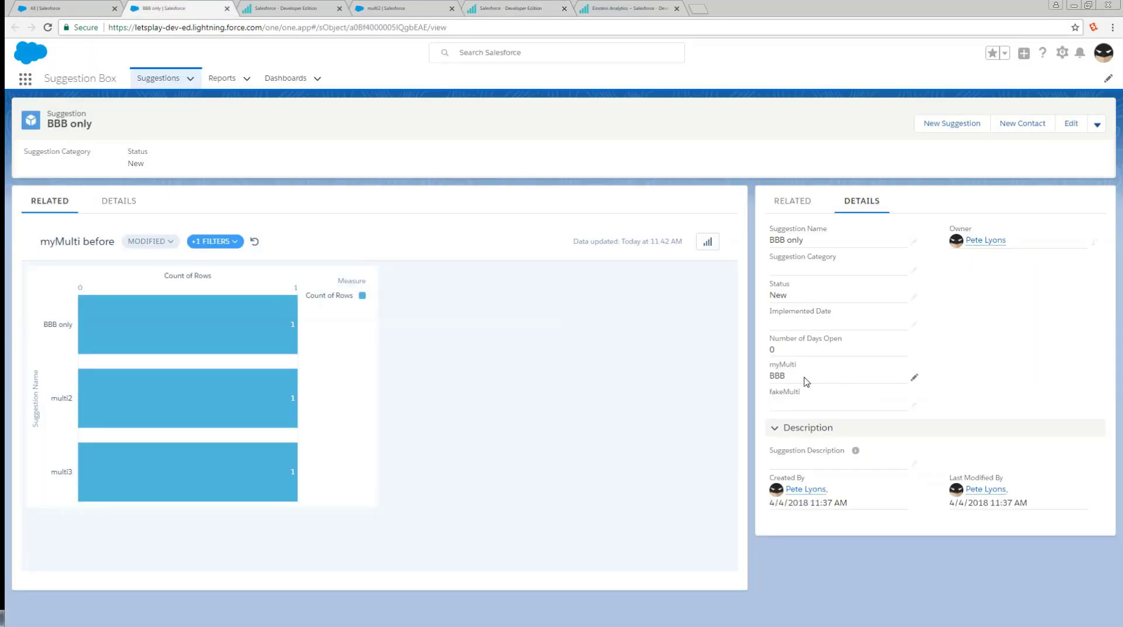
double_click(826, 401)
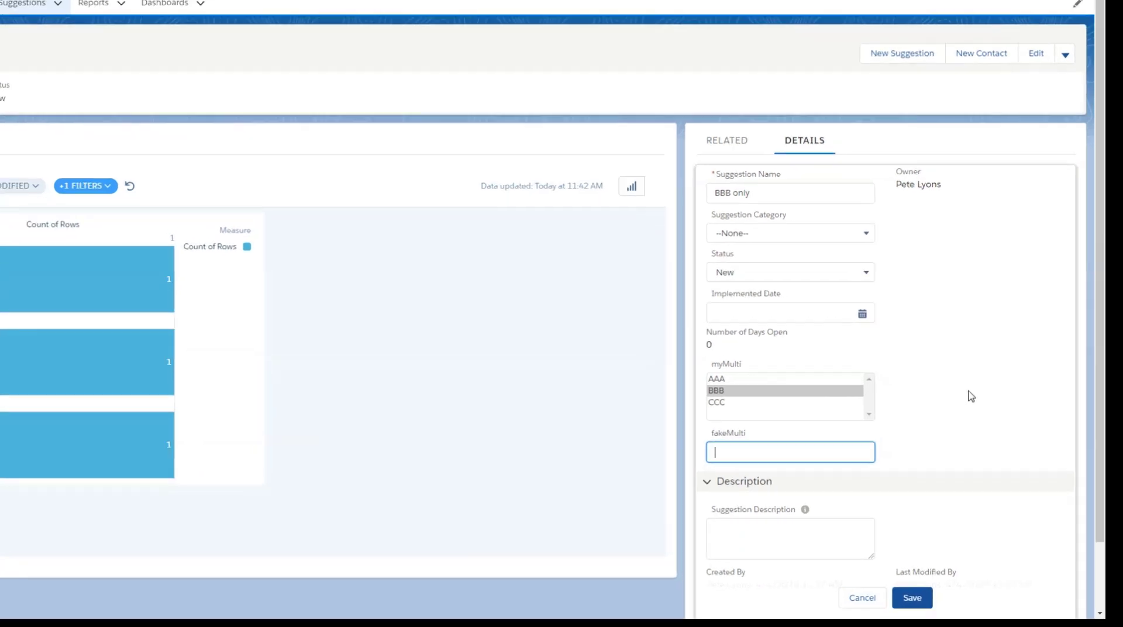
text(AAA)
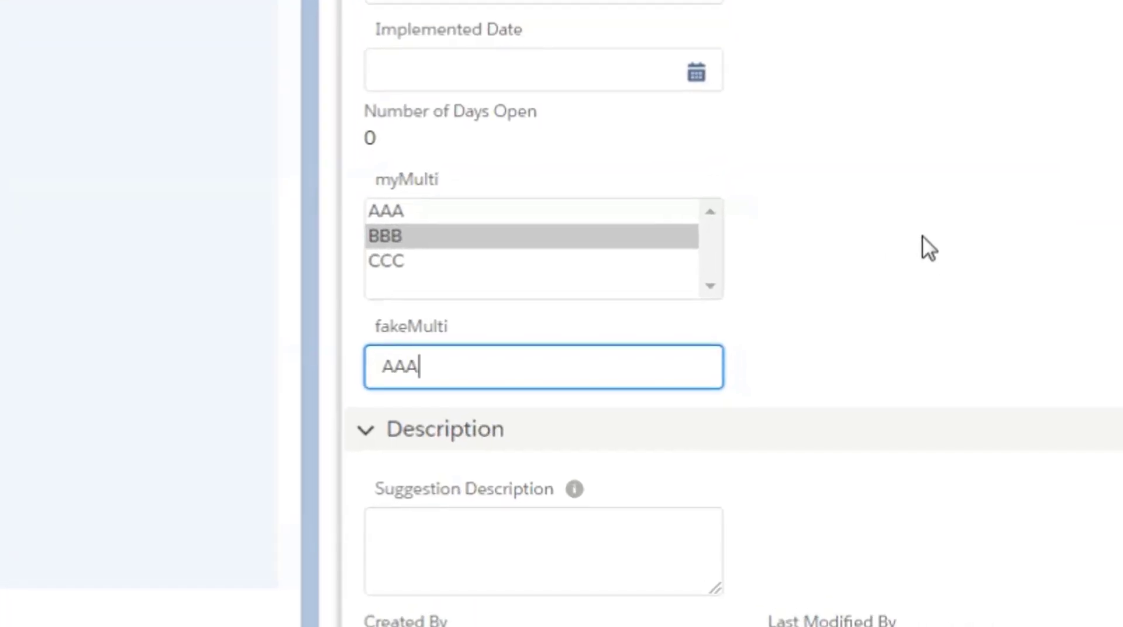
text(","BBB)
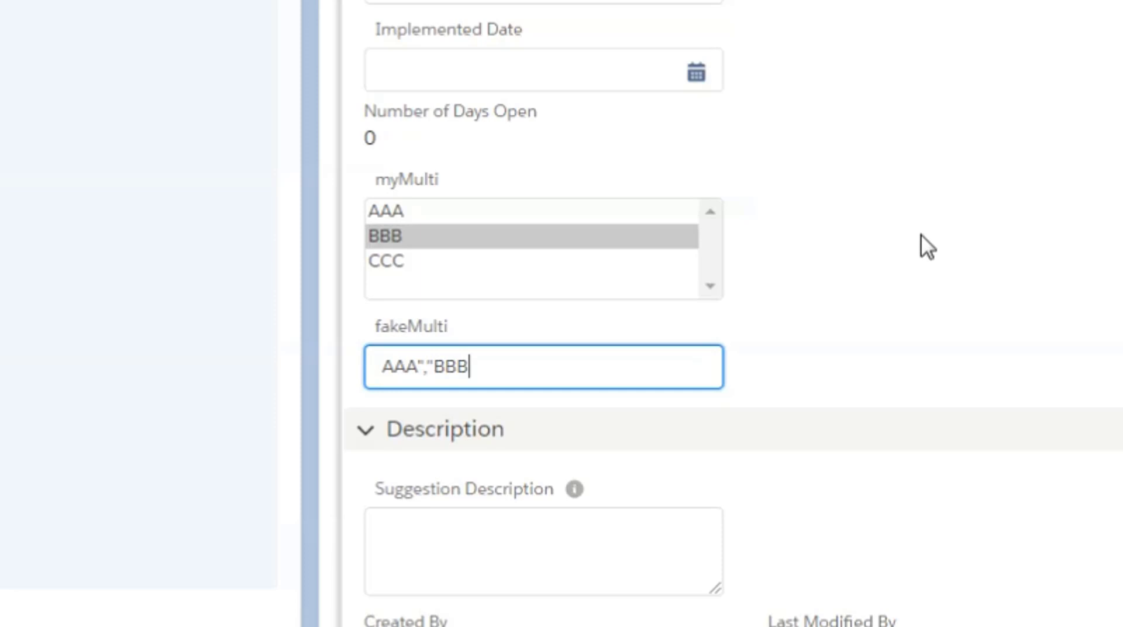
Escape both inner quotation marks of the fakeMulti value with backslashes so it reads AAA\",\"BBB.
key(Left)
key(Left)
key(Left)
key(Left)
key(Left)
text(\)
key(Right)
key(Right)
key(Right)
key(Left)
text(\)
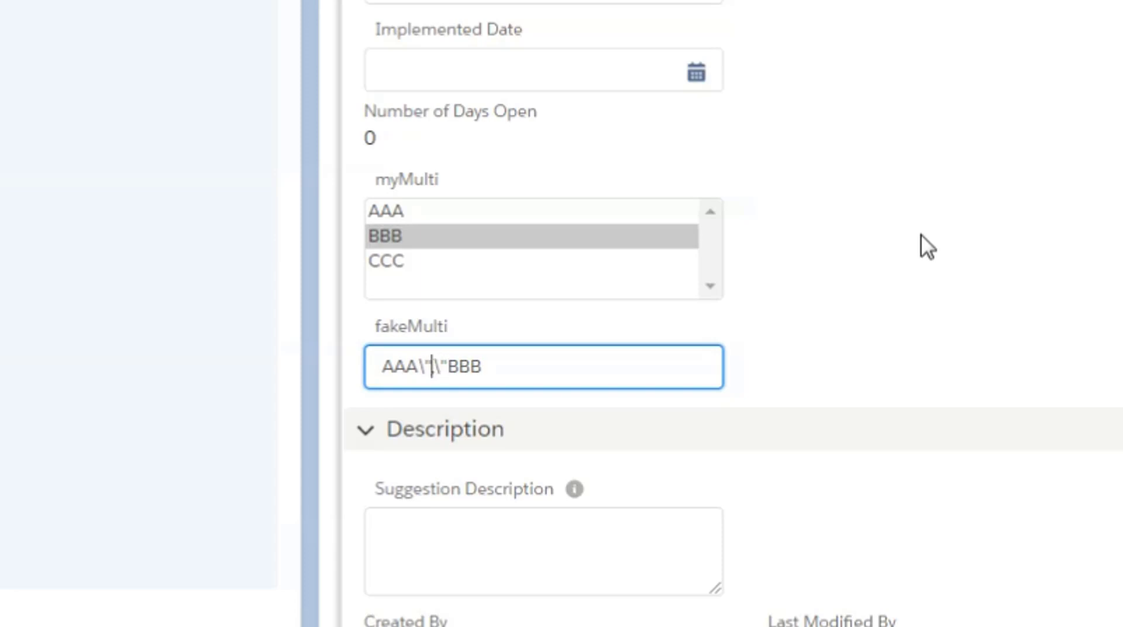
Insert additional escaping backslashes around both inner quotation marks of the BBB only suggestion's fakeMulti value.
key(Left)
key(Left)
text(\)
key(Right)
key(Right)
text(\)
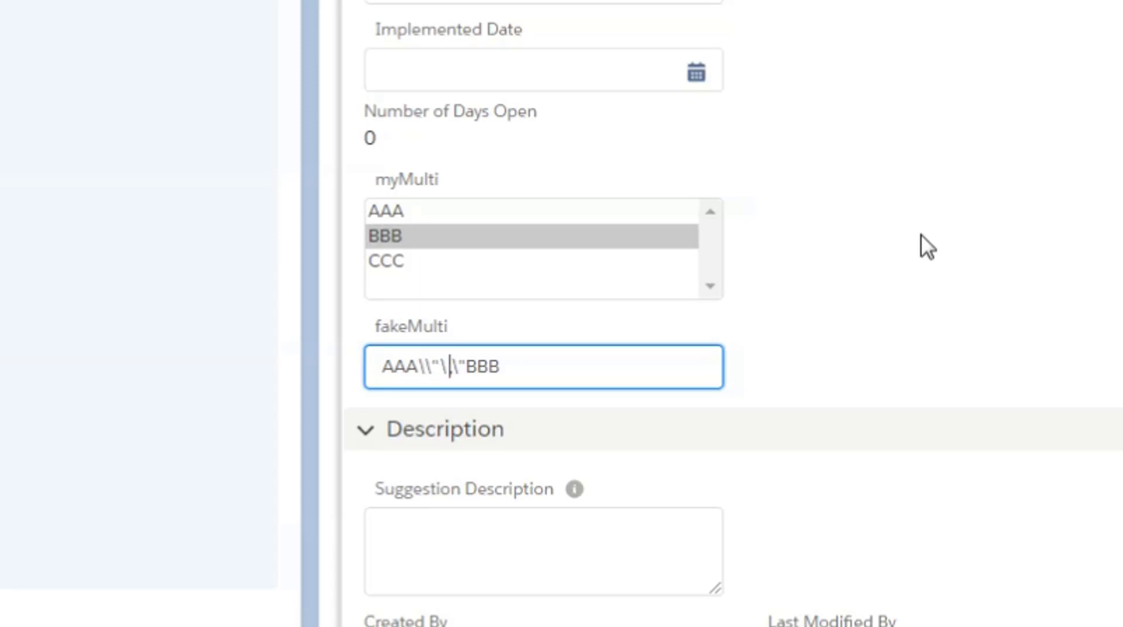
key(BackSpace)
key(BackSpace)
text(\)
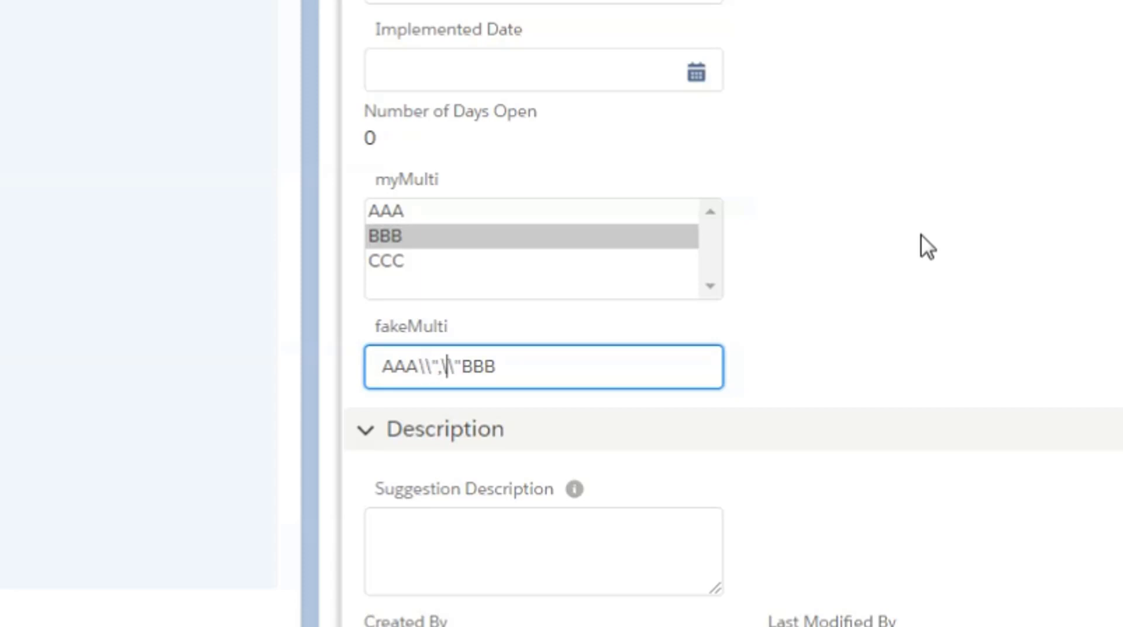
key(Right)
text(\)
key(Left)
key(Left)
key(Left)
key(Left)
key(Left)
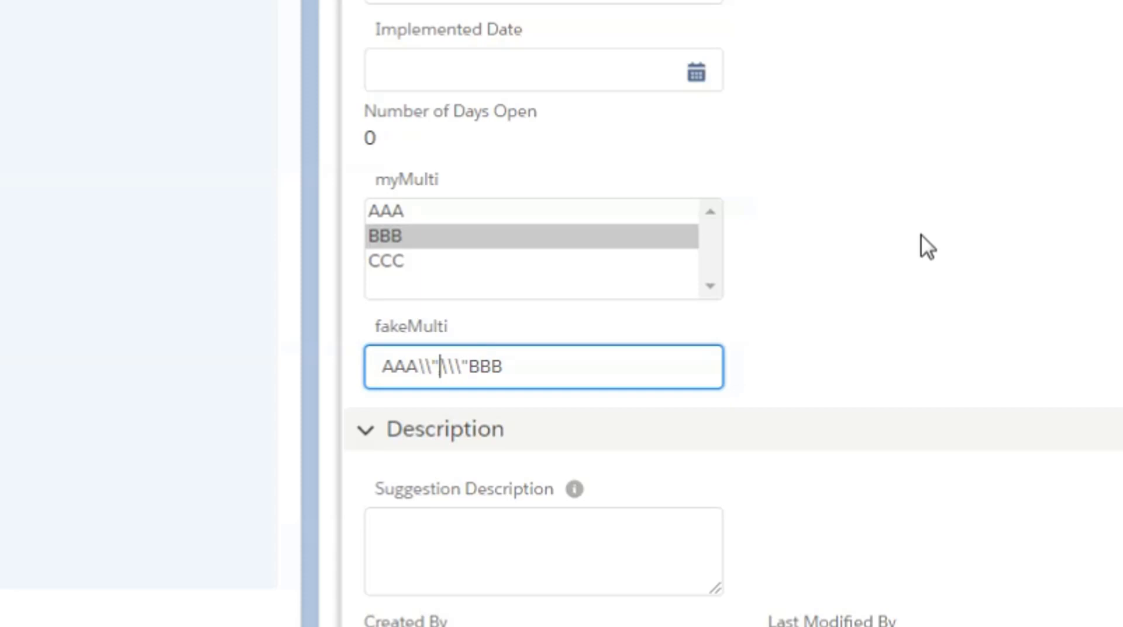
text(\)
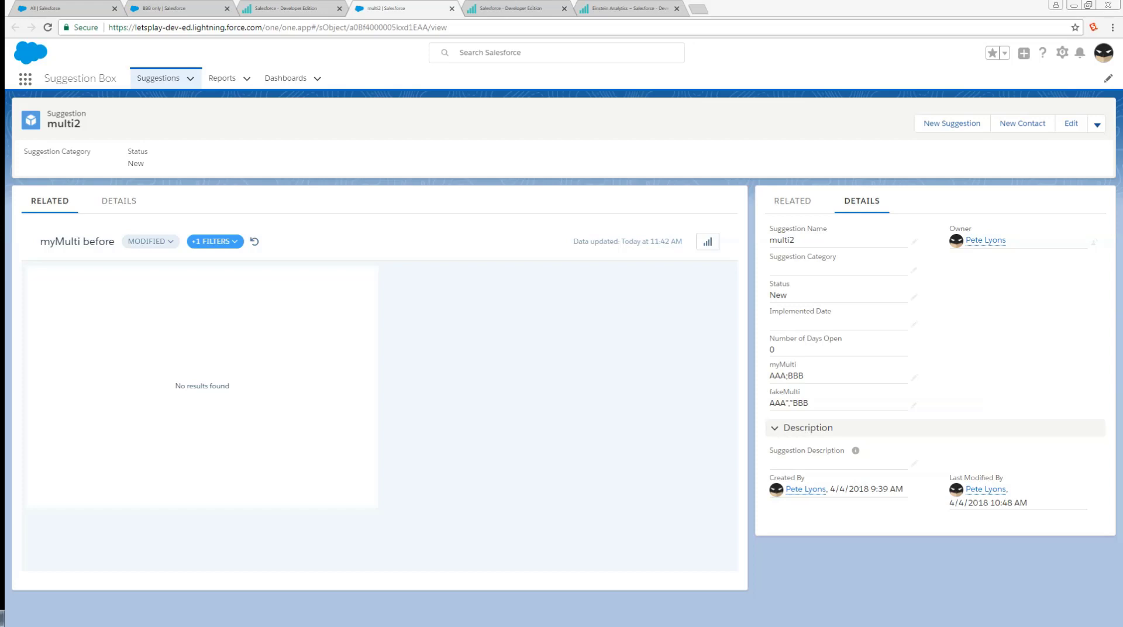
View the embedded myMulti 2 dashboard on the multi2 suggestion, and bring the myMulti dashboard back from its JSON.
click(124, 202)
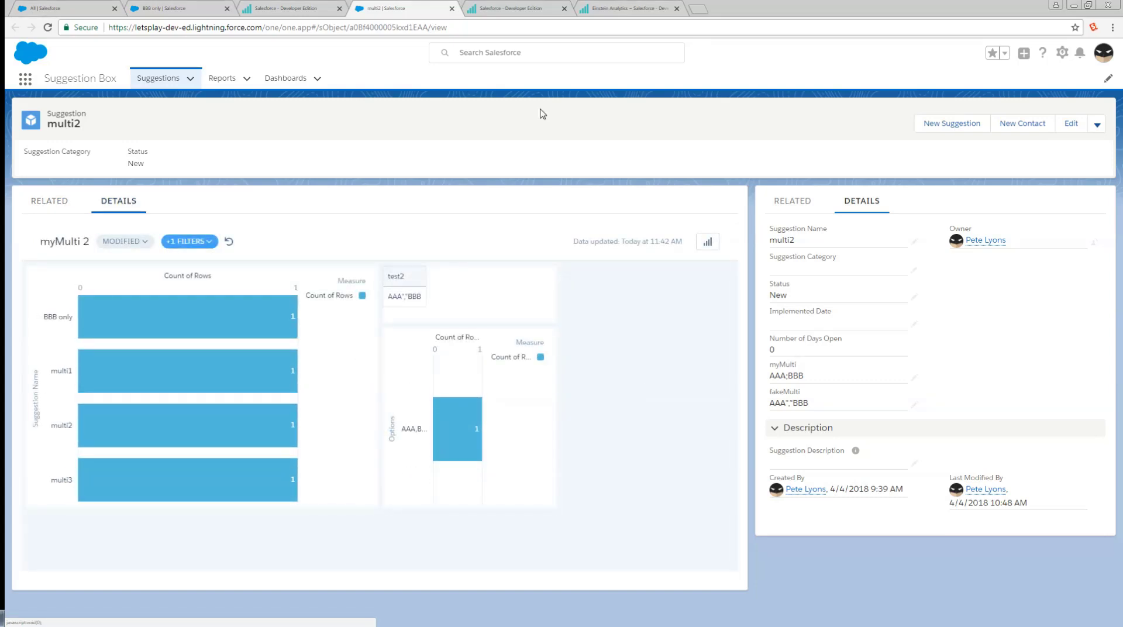
click(631, 9)
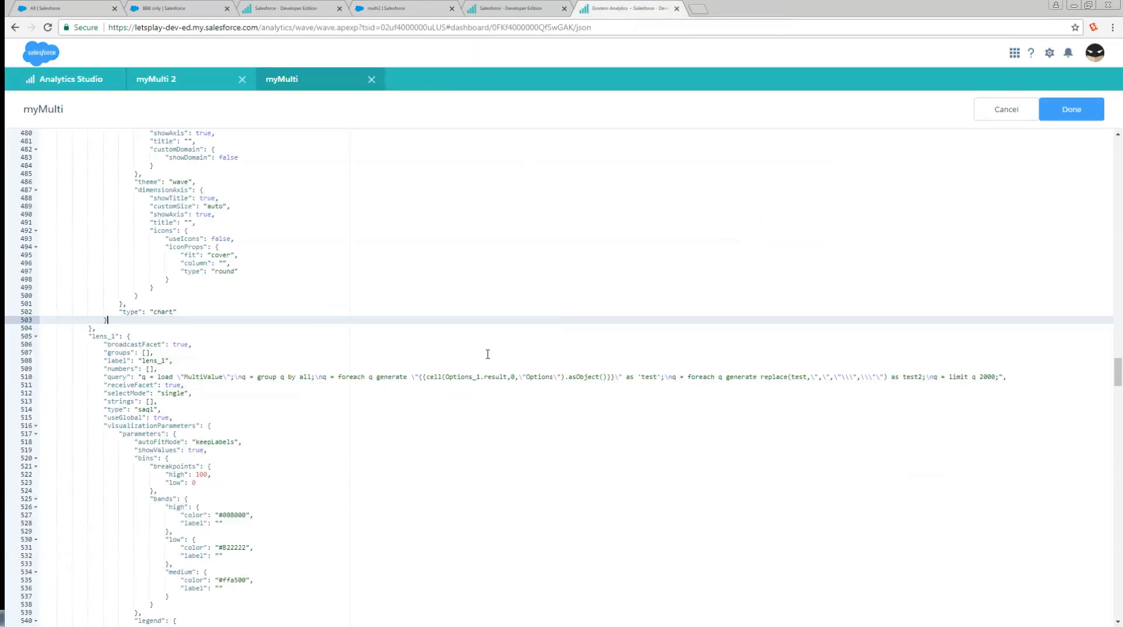
click(1065, 116)
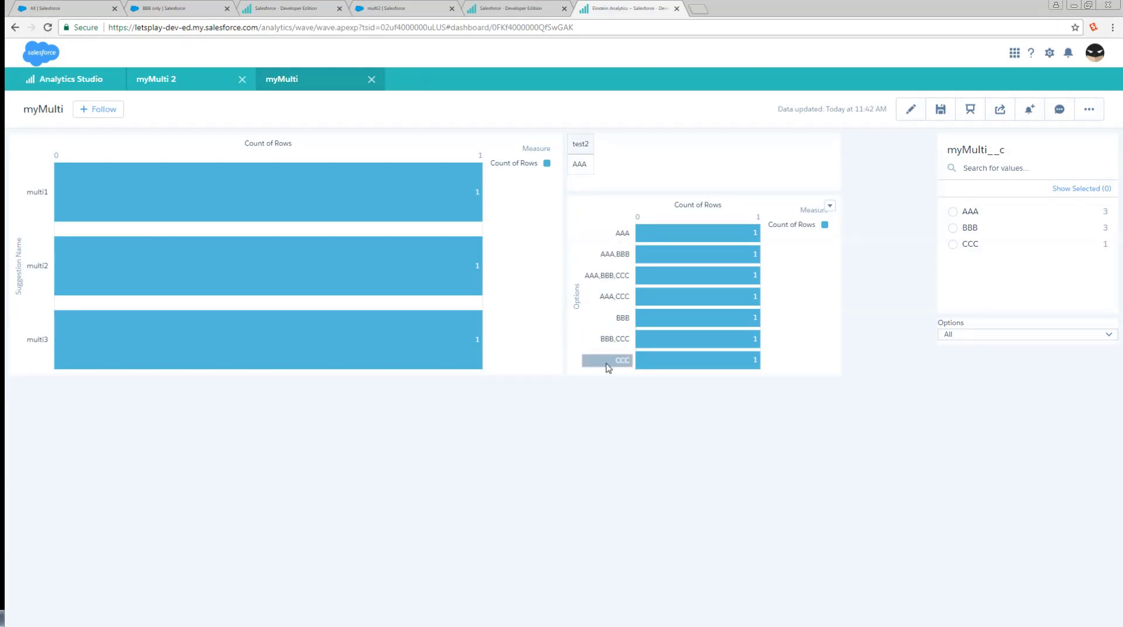
Test the myMulti dashboard's Options filter with BBB,CCC and with CCC.
click(962, 334)
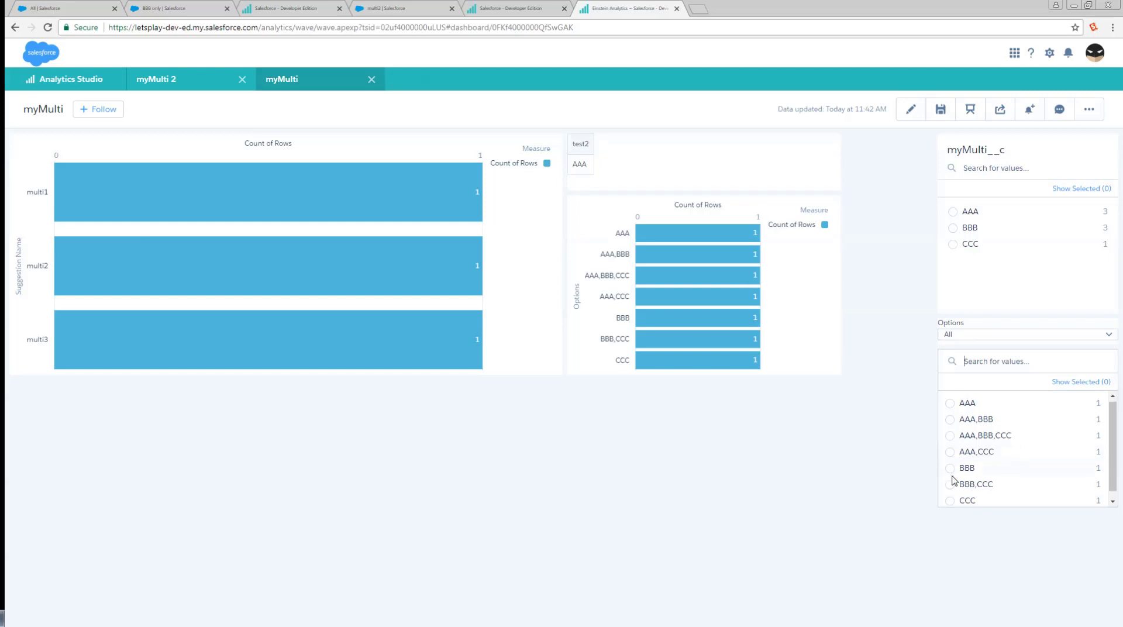
scroll(950, 488, down, 1)
click(951, 478)
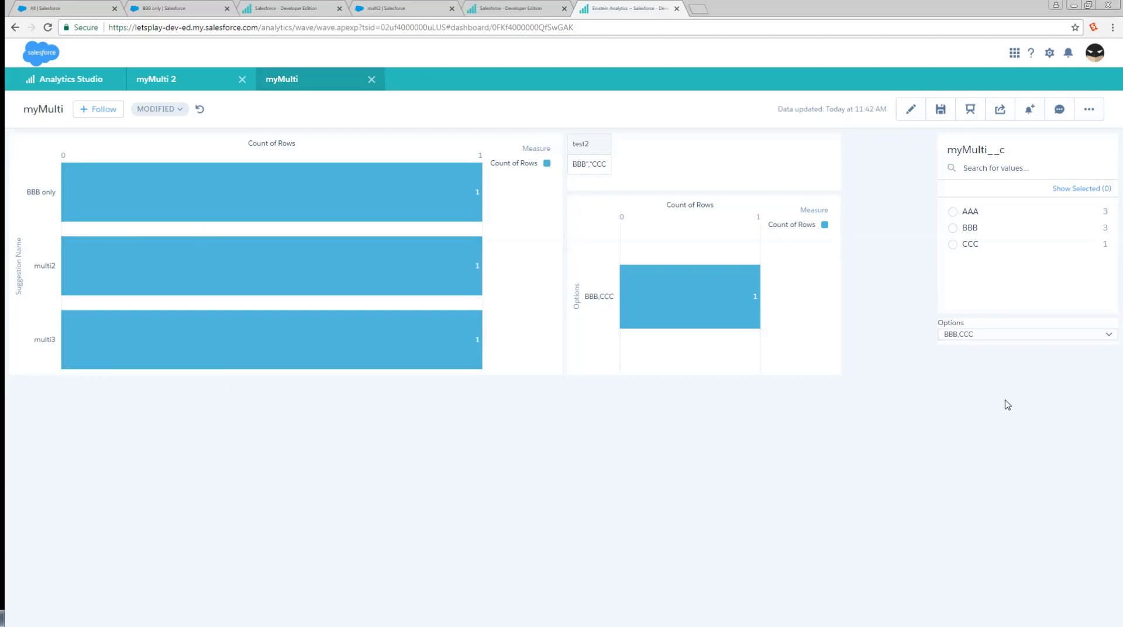
click(956, 338)
click(964, 501)
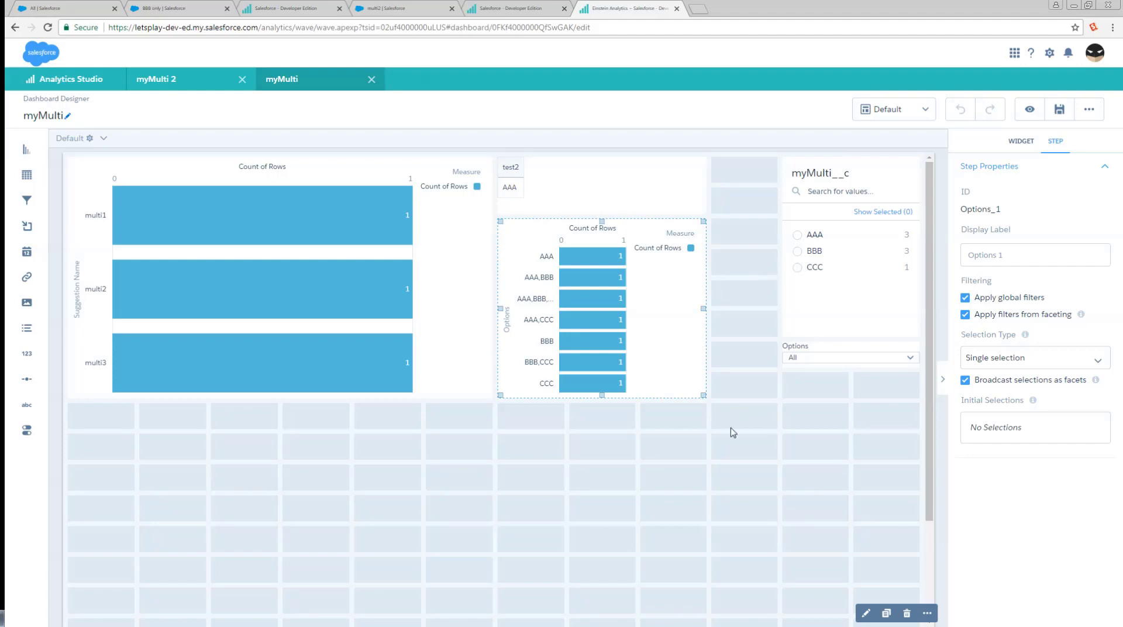
Inspect the test2 table widget in the dashboard designer, and filter the previewed dashboard by the Options value AAA,CCC.
click(763, 441)
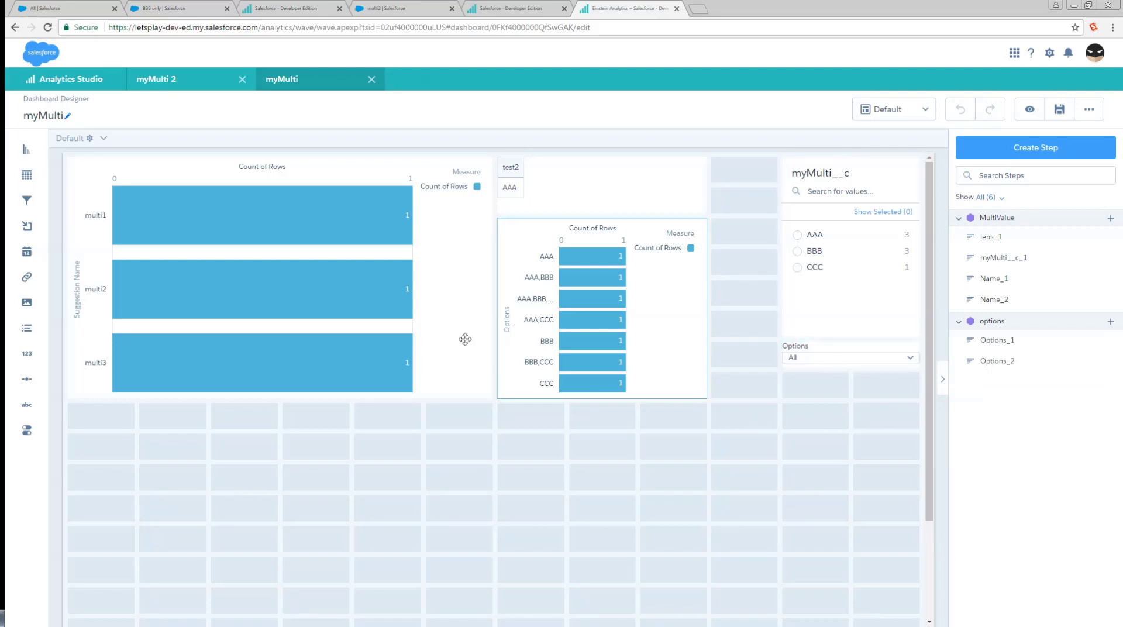
click(543, 186)
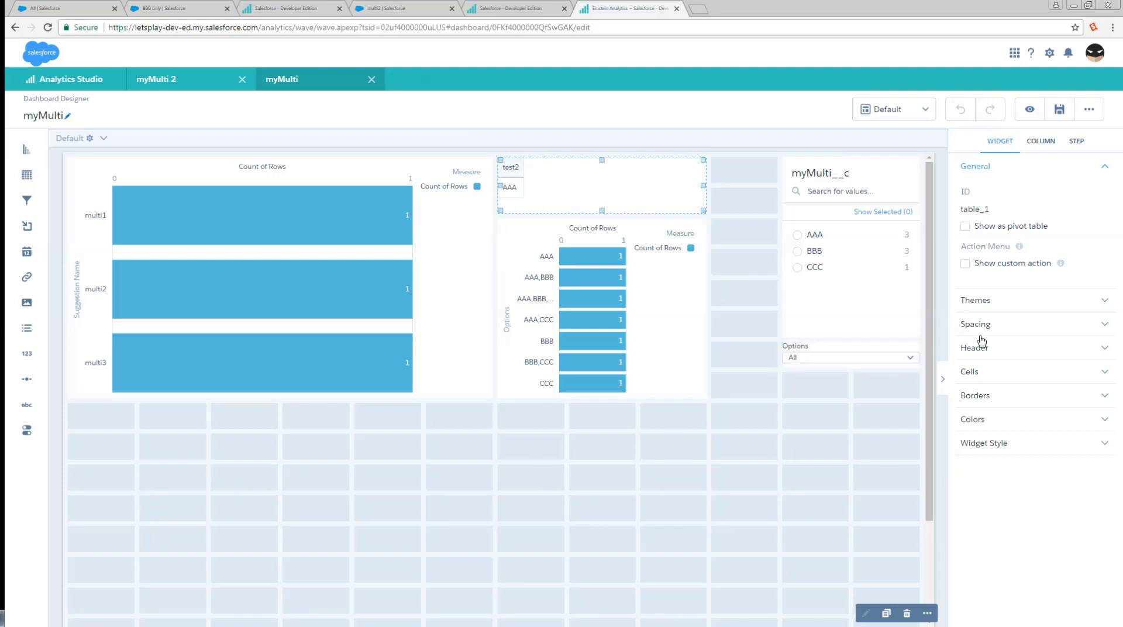
click(1030, 110)
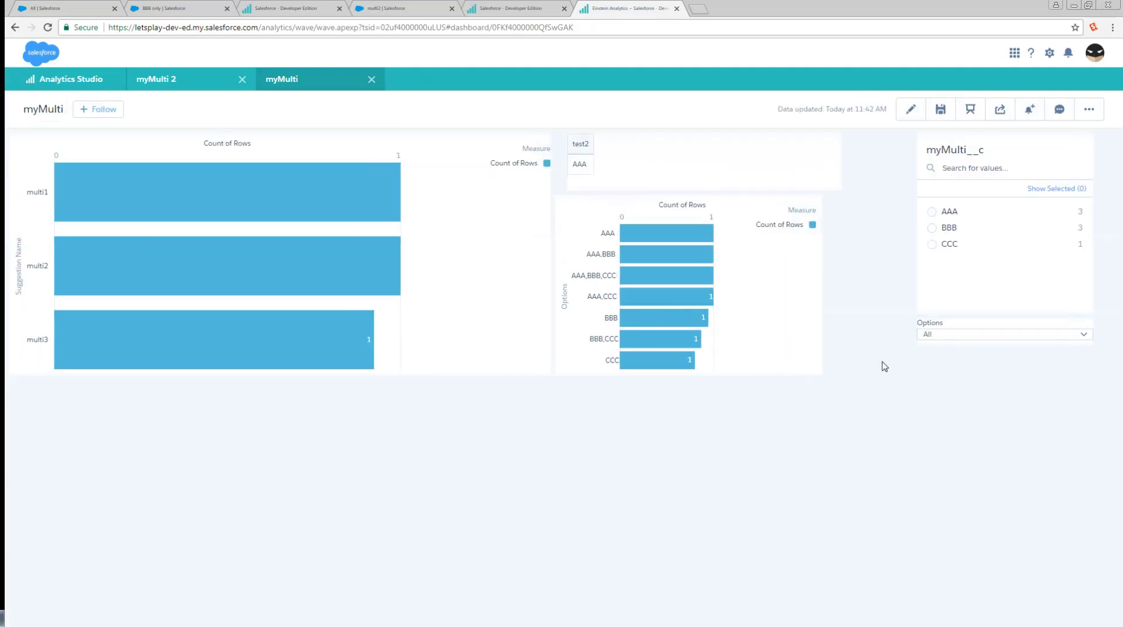
click(1008, 336)
click(985, 454)
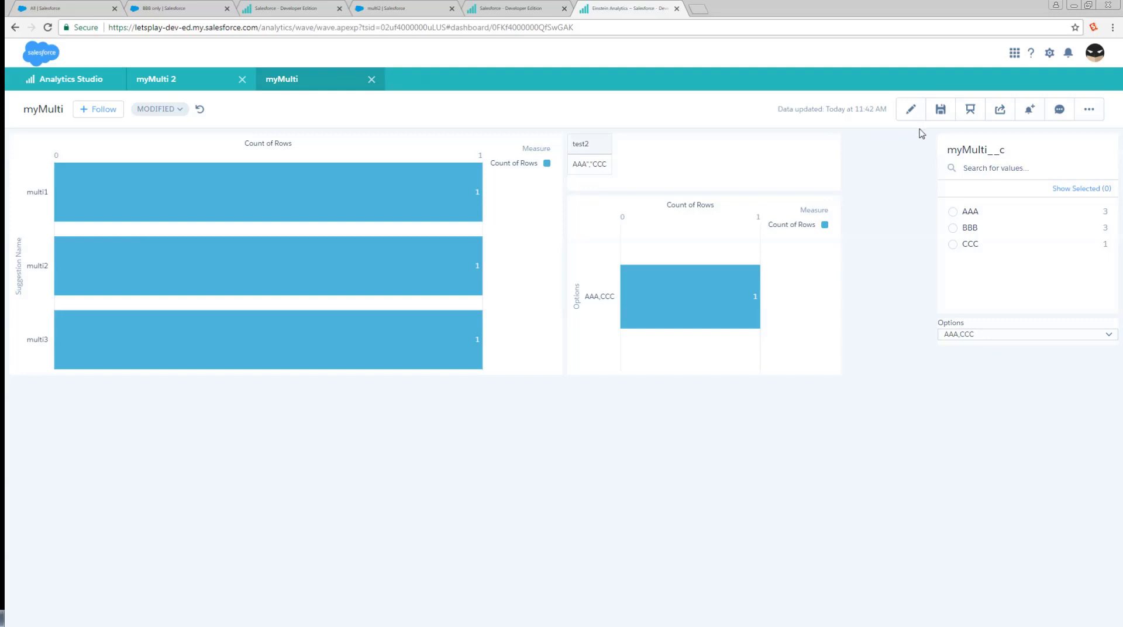
Examine the lens_1 query in the dashboard JSON, highlighting its Options_1 binding and the replace expression that produces test2.
key(ctrl+e)
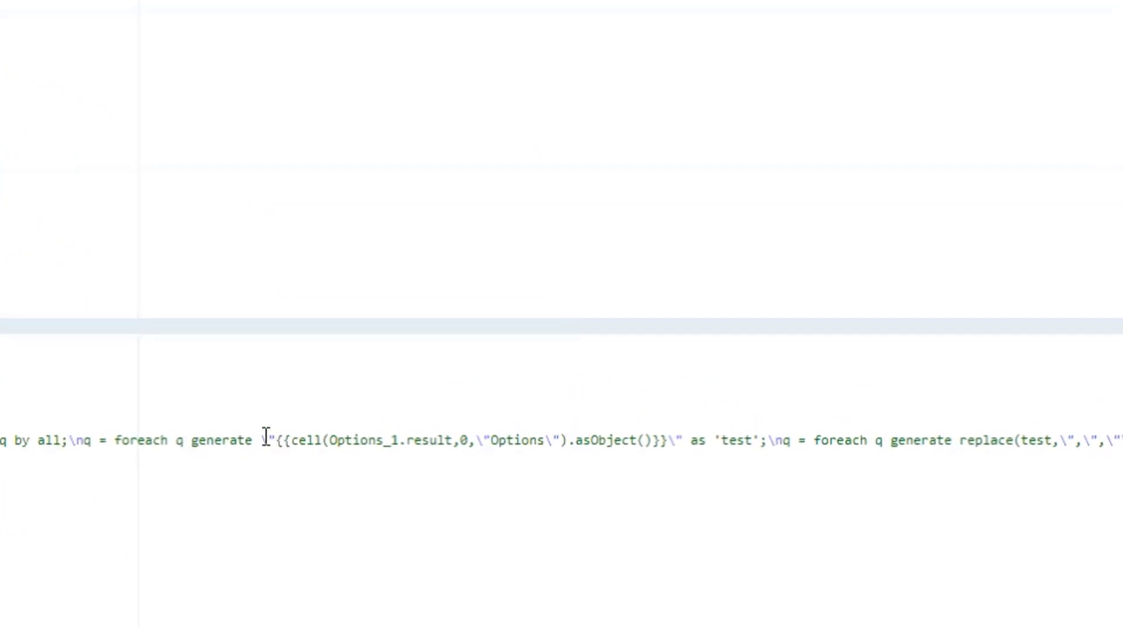
click(284, 430)
drag(265, 436, 683, 444)
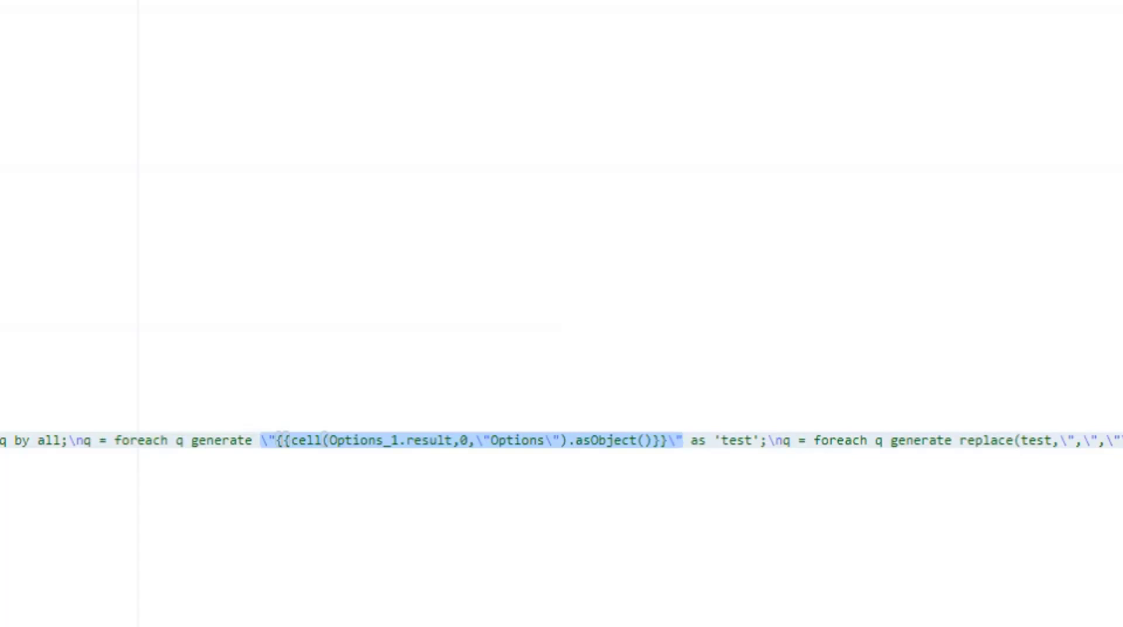
scroll(905, 454, right, 5)
shift+click(566, 431)
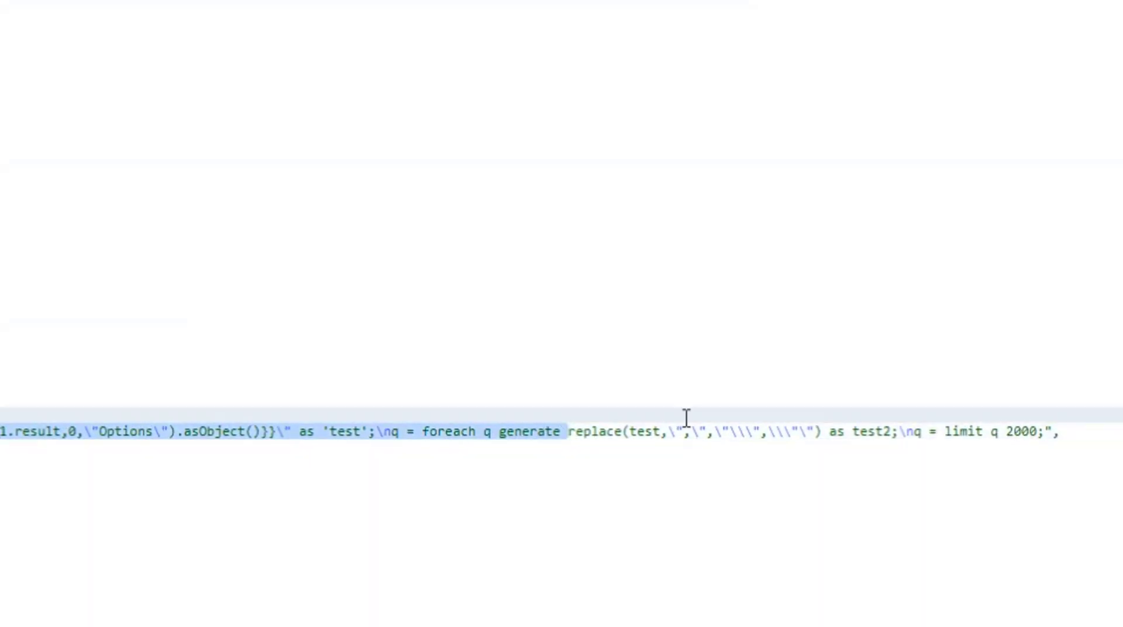
shift+click(828, 431)
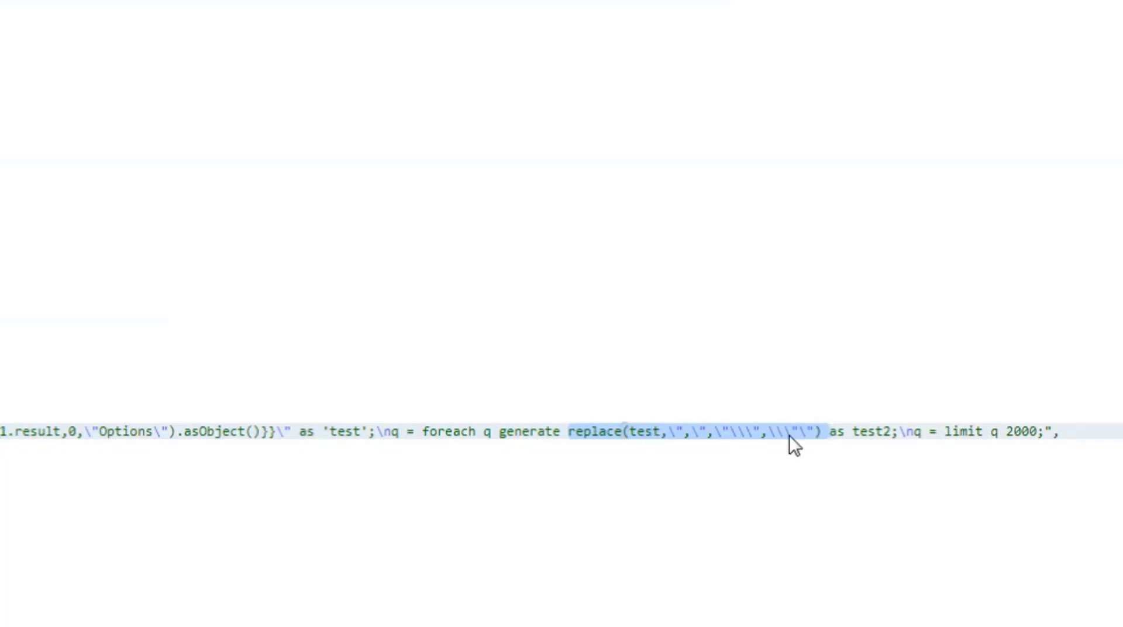
click(279, 462)
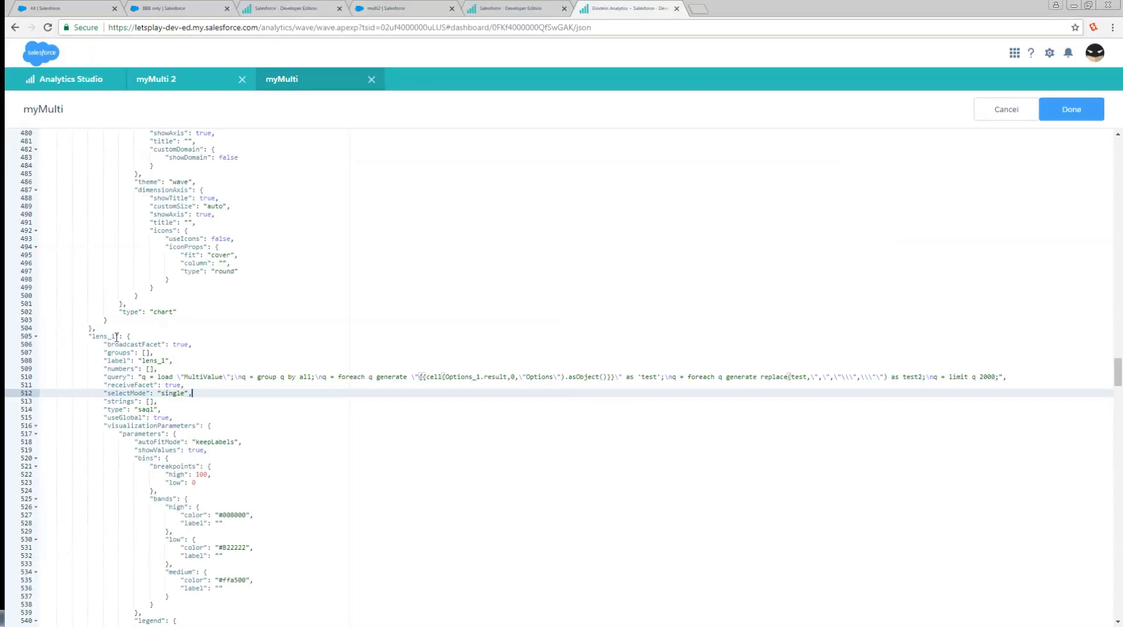
Search the JSON for lens_1 and examine the myMulti__c filter that binds to its test2 result.
double_click(110, 337)
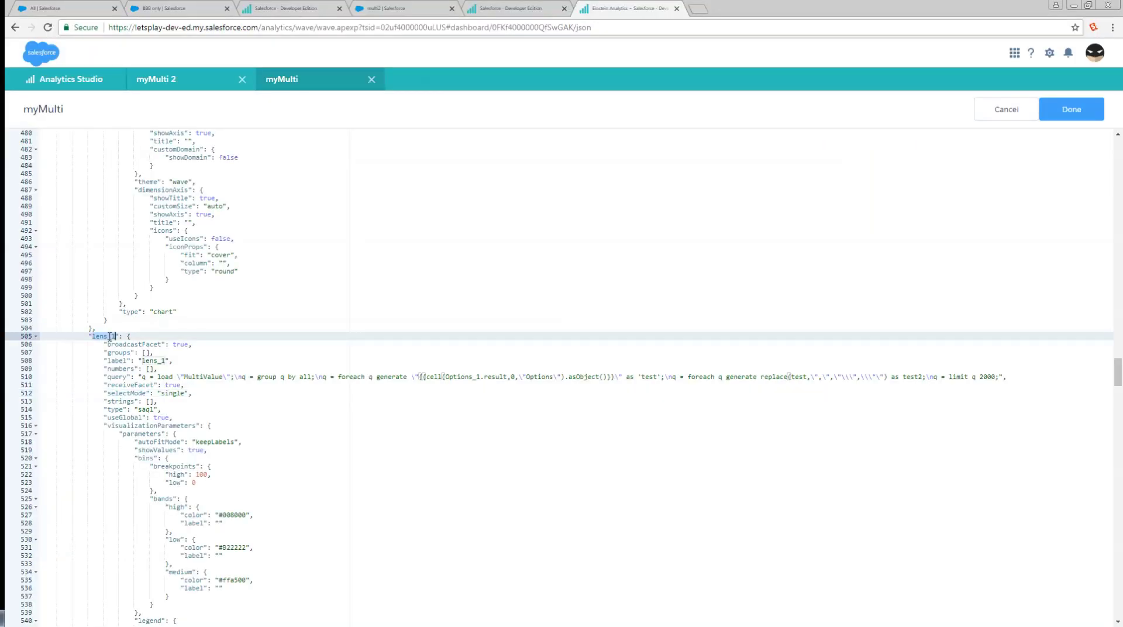
key(ctrl+f)
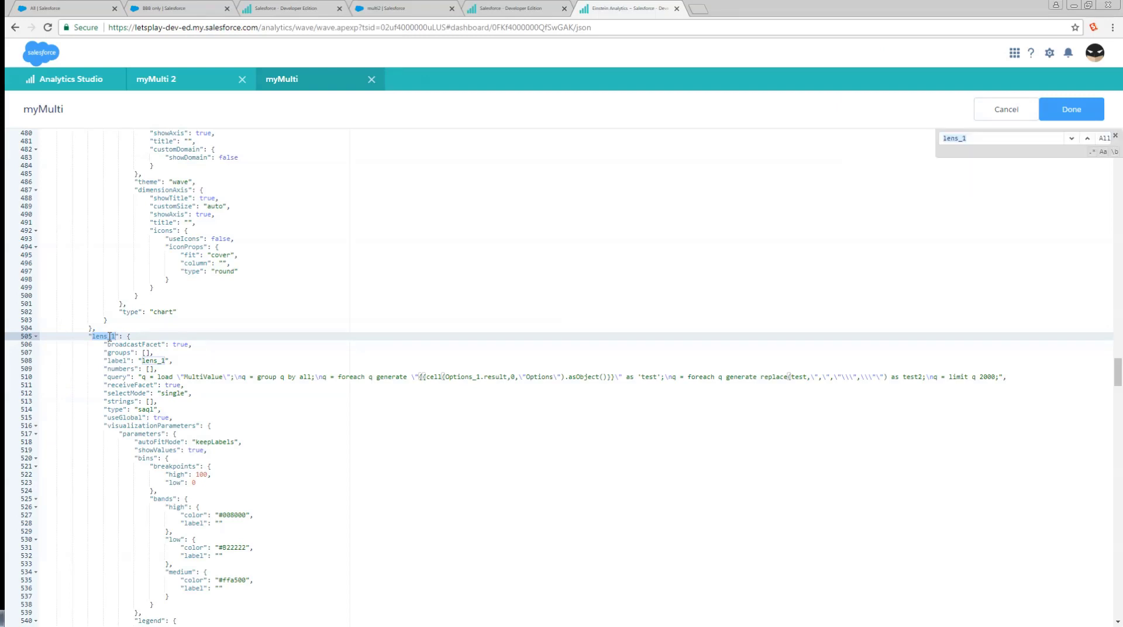
key(Return)
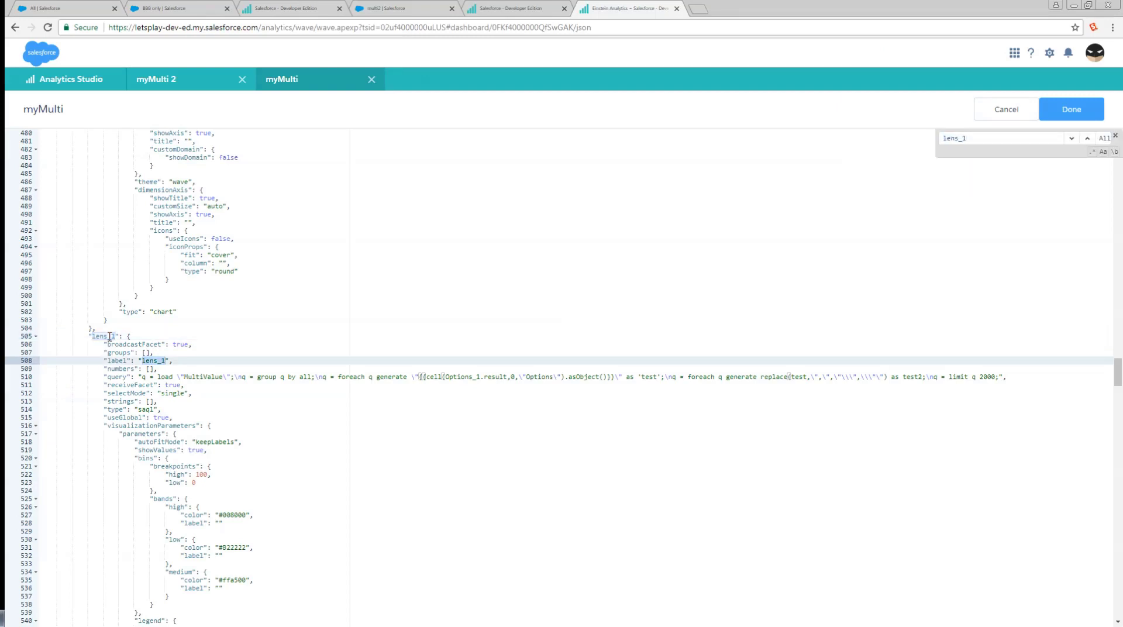
key(Return)
key(Return)
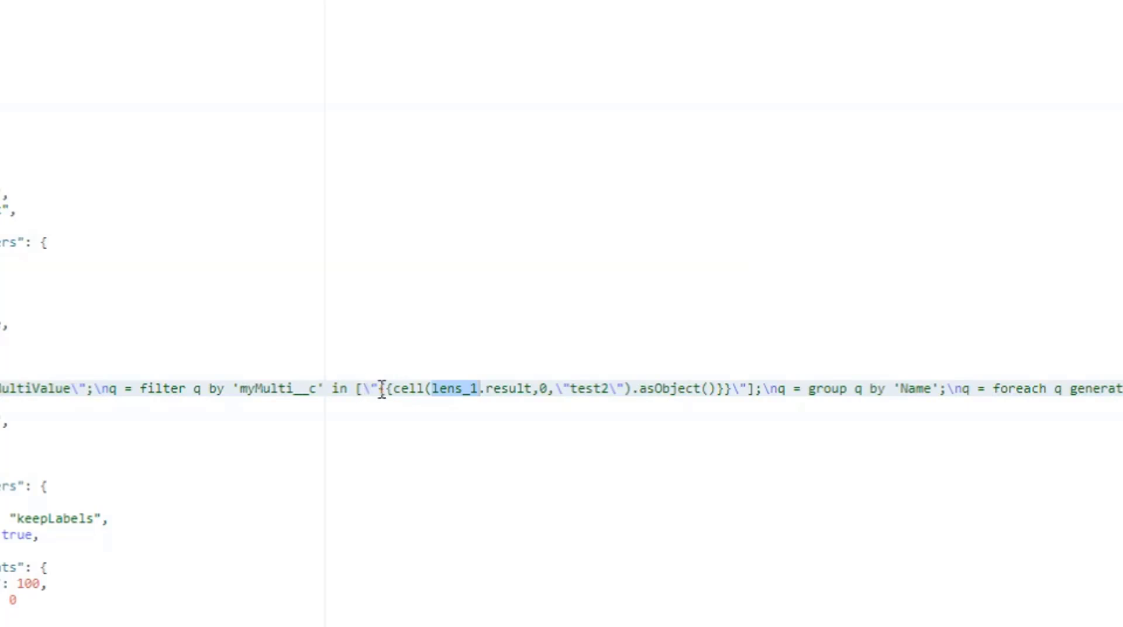
drag(380, 390, 738, 390)
click(455, 391)
drag(355, 389, 380, 390)
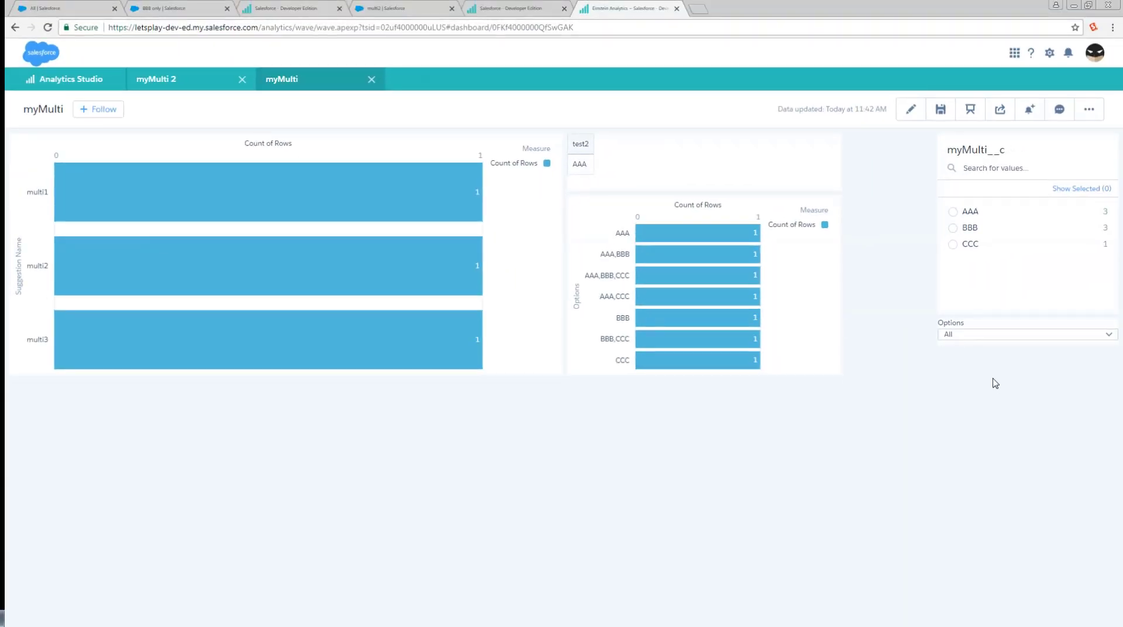
Toggle the AAA bar in the Options chart, filter the dashboard by AAA,BBB and check the test2 value.
click(657, 241)
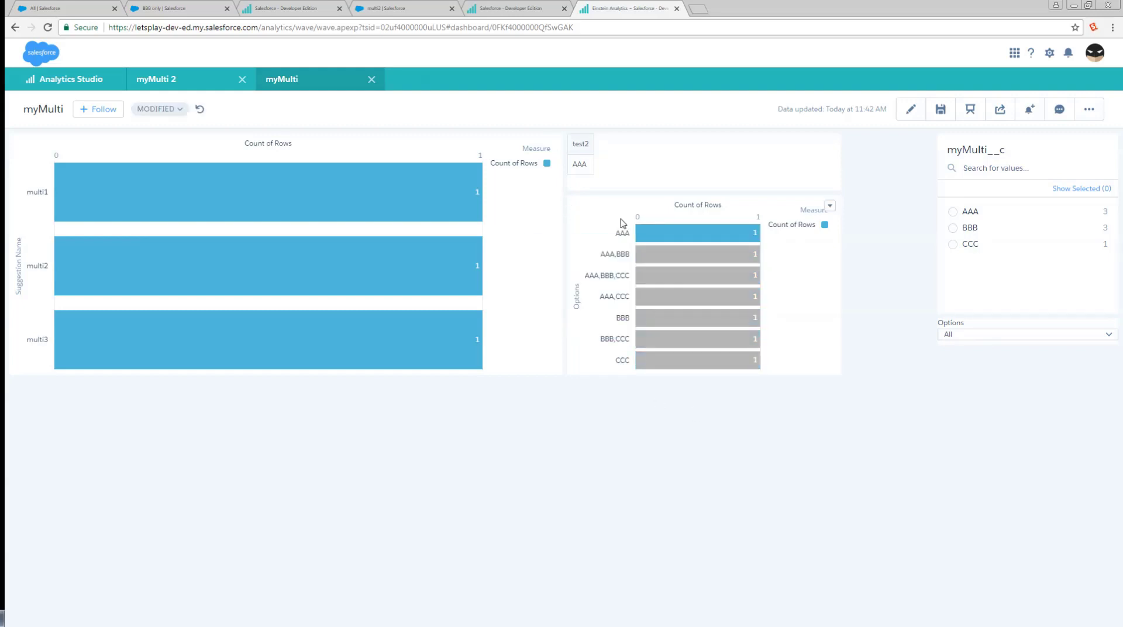
click(738, 233)
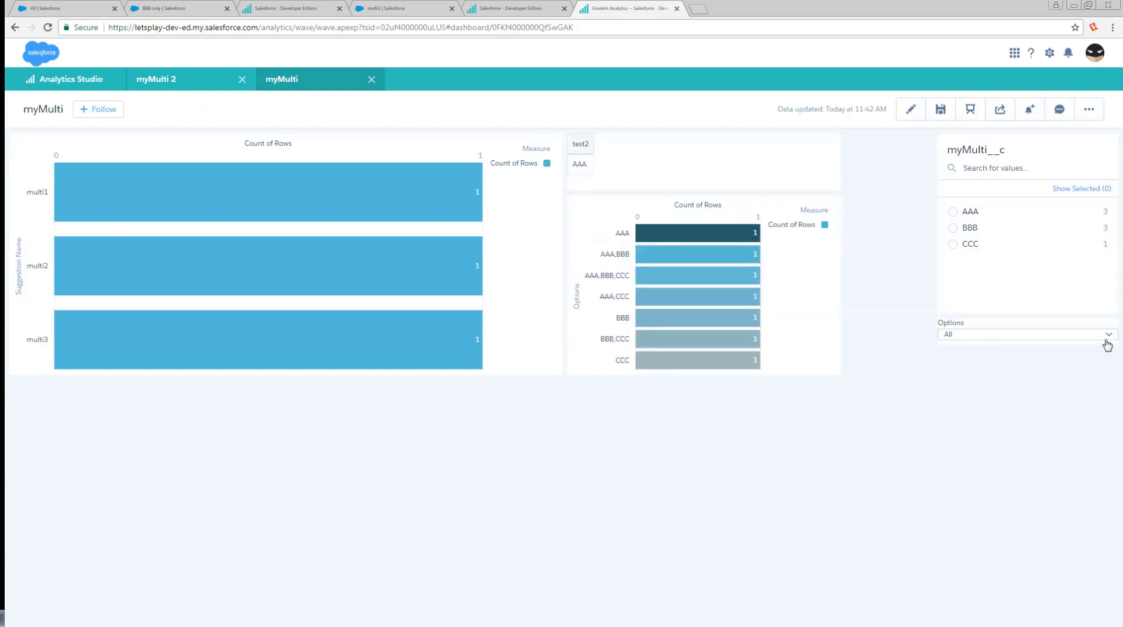
click(1006, 342)
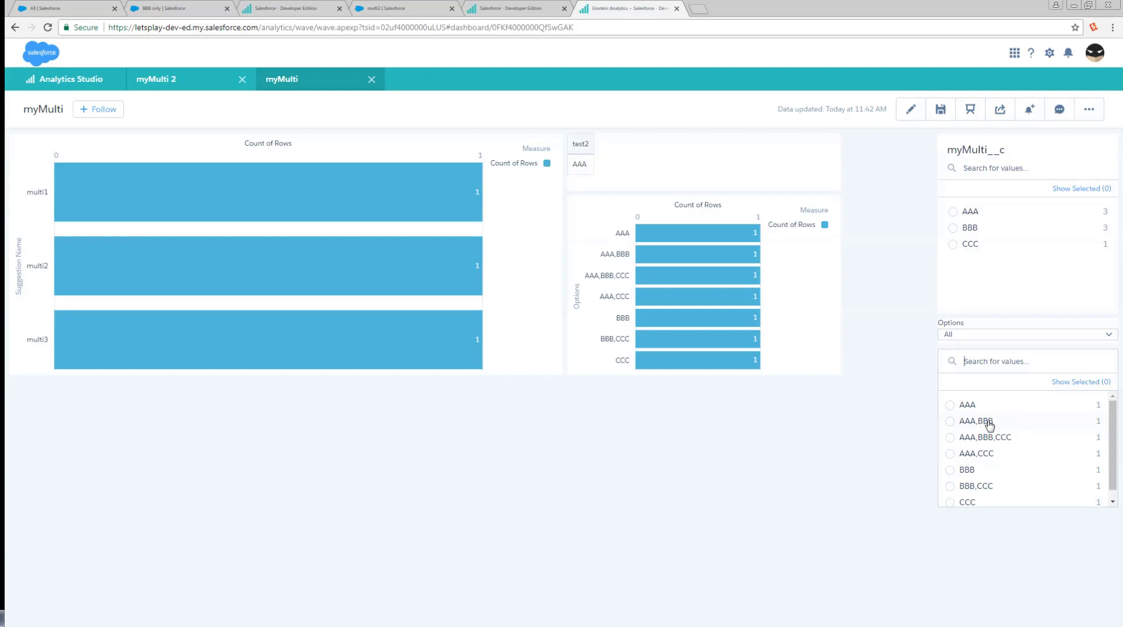
click(990, 422)
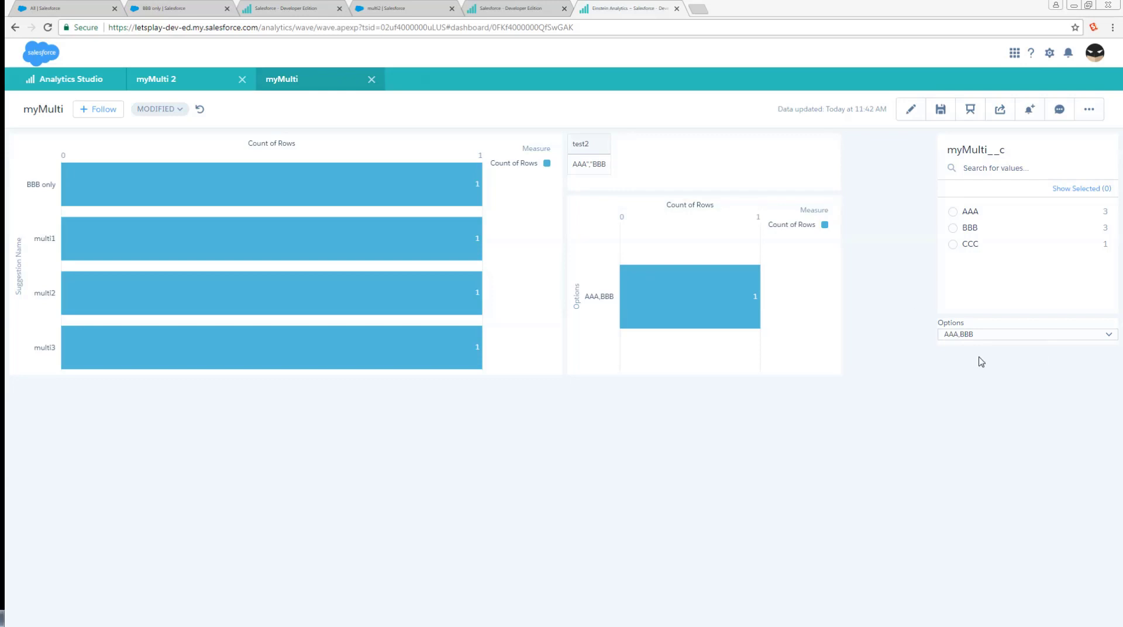
drag(607, 166, 572, 166)
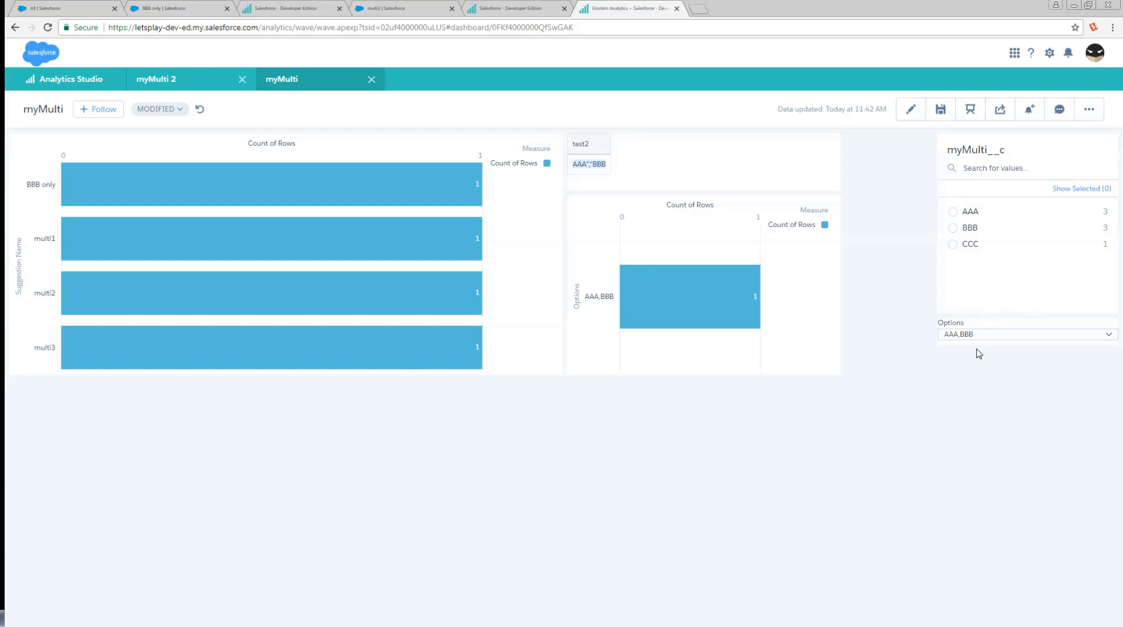
Browse the Options filter's list of value combinations.
click(979, 340)
scroll(1006, 417, down, 1)
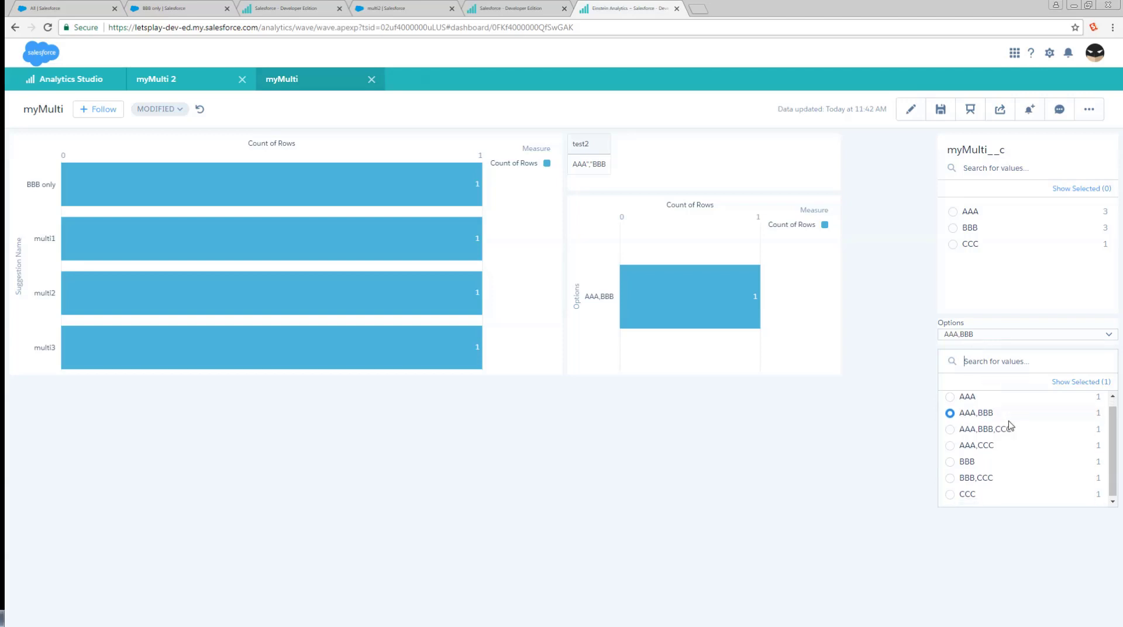